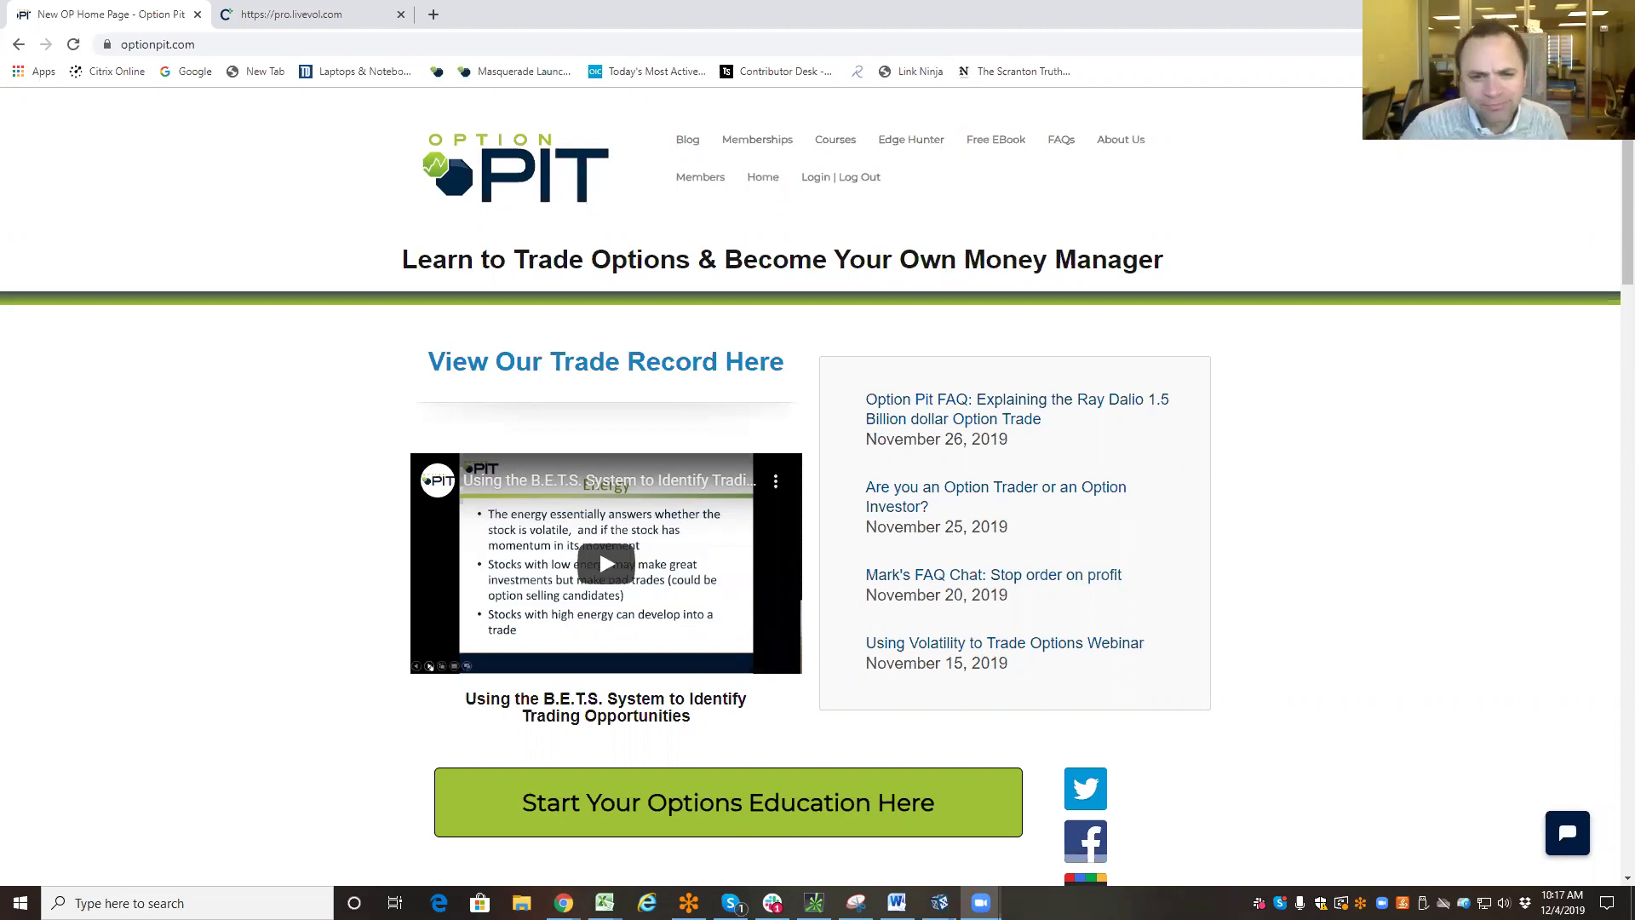
# Switch to the LiveVol Pro tab to view the AAPL one-month daily chart.
pyautogui.click(334, 17)
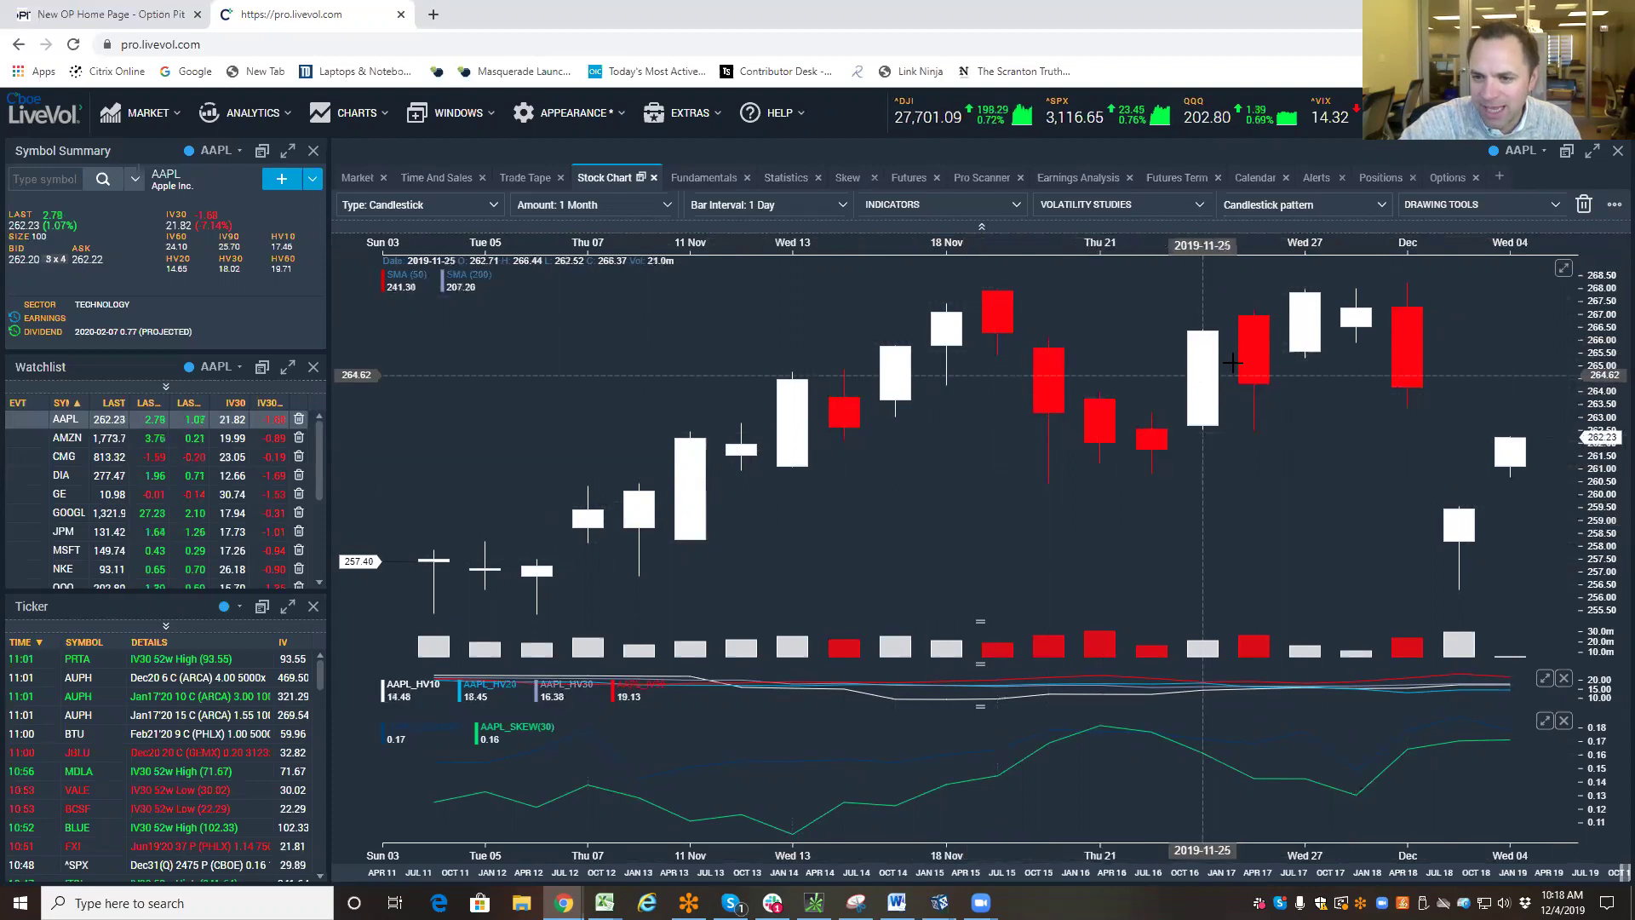
# Widen the AAPL chart's history to 6 Months of daily candles.
pyautogui.click(583, 205)
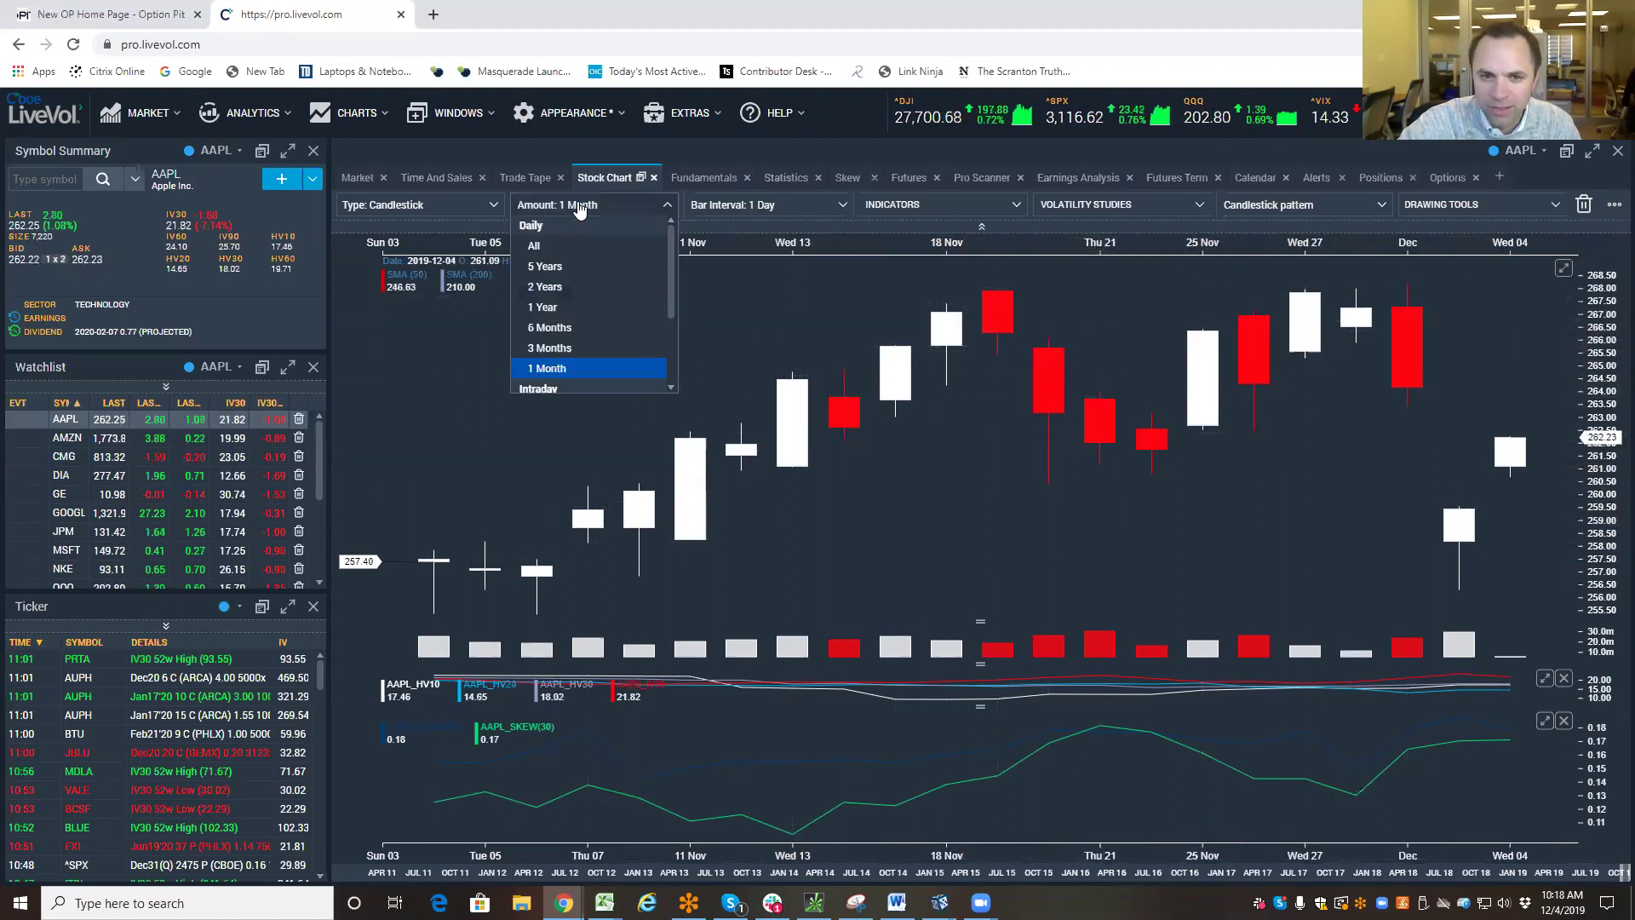
pyautogui.click(569, 328)
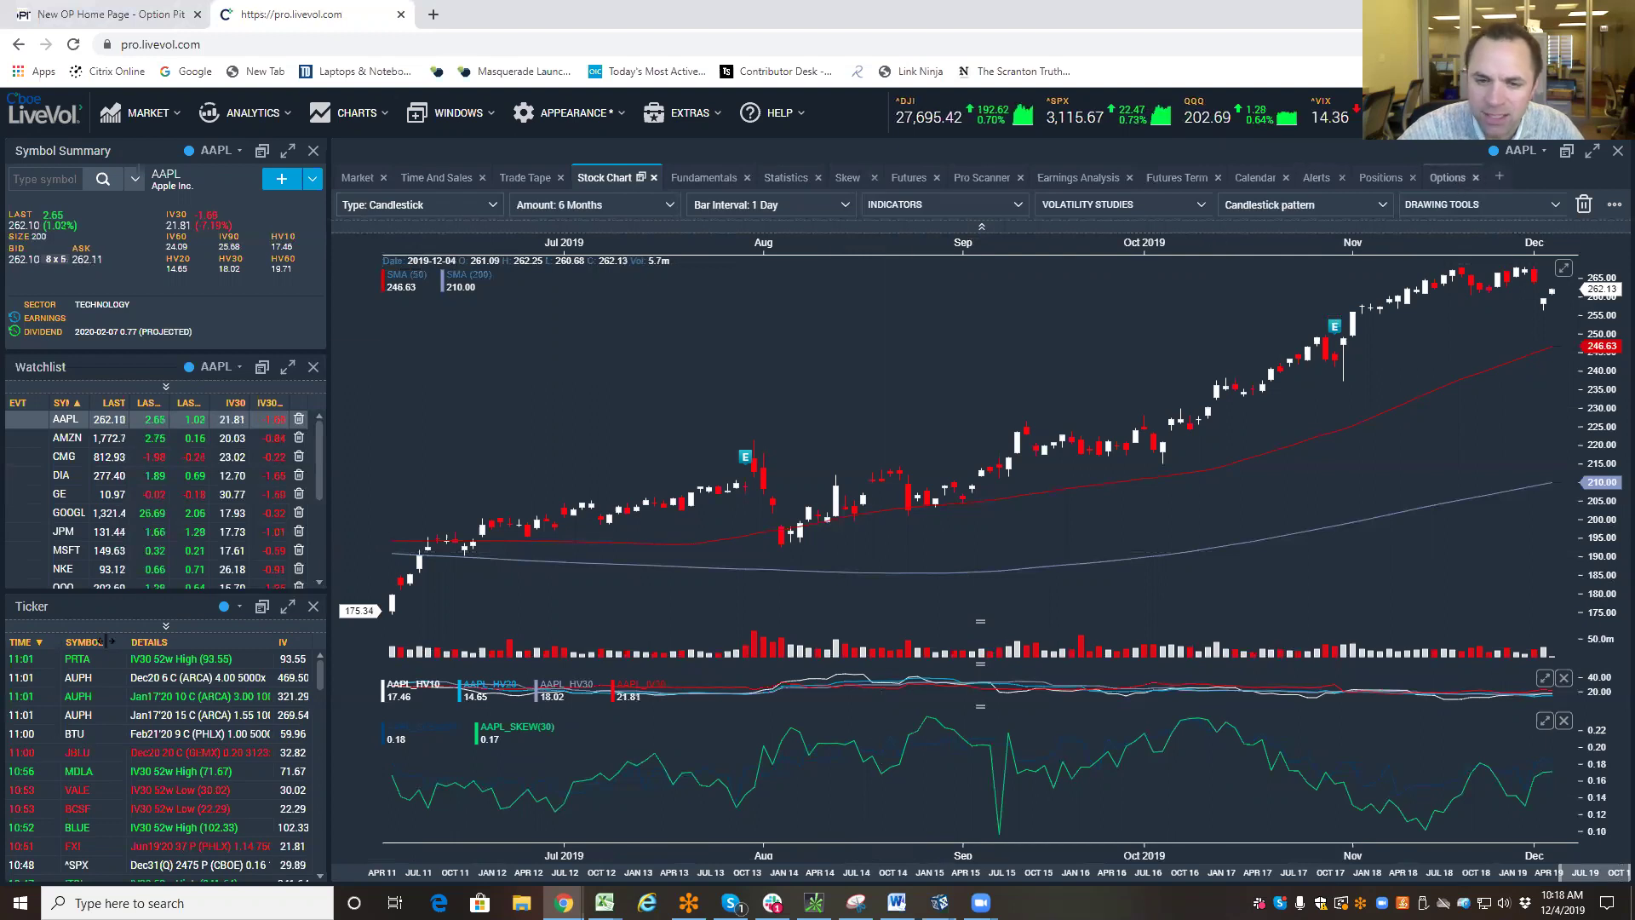
# Show the AAPL options chain for the Dec20 expiration, strikes 245 through 335.
pyautogui.click(1448, 177)
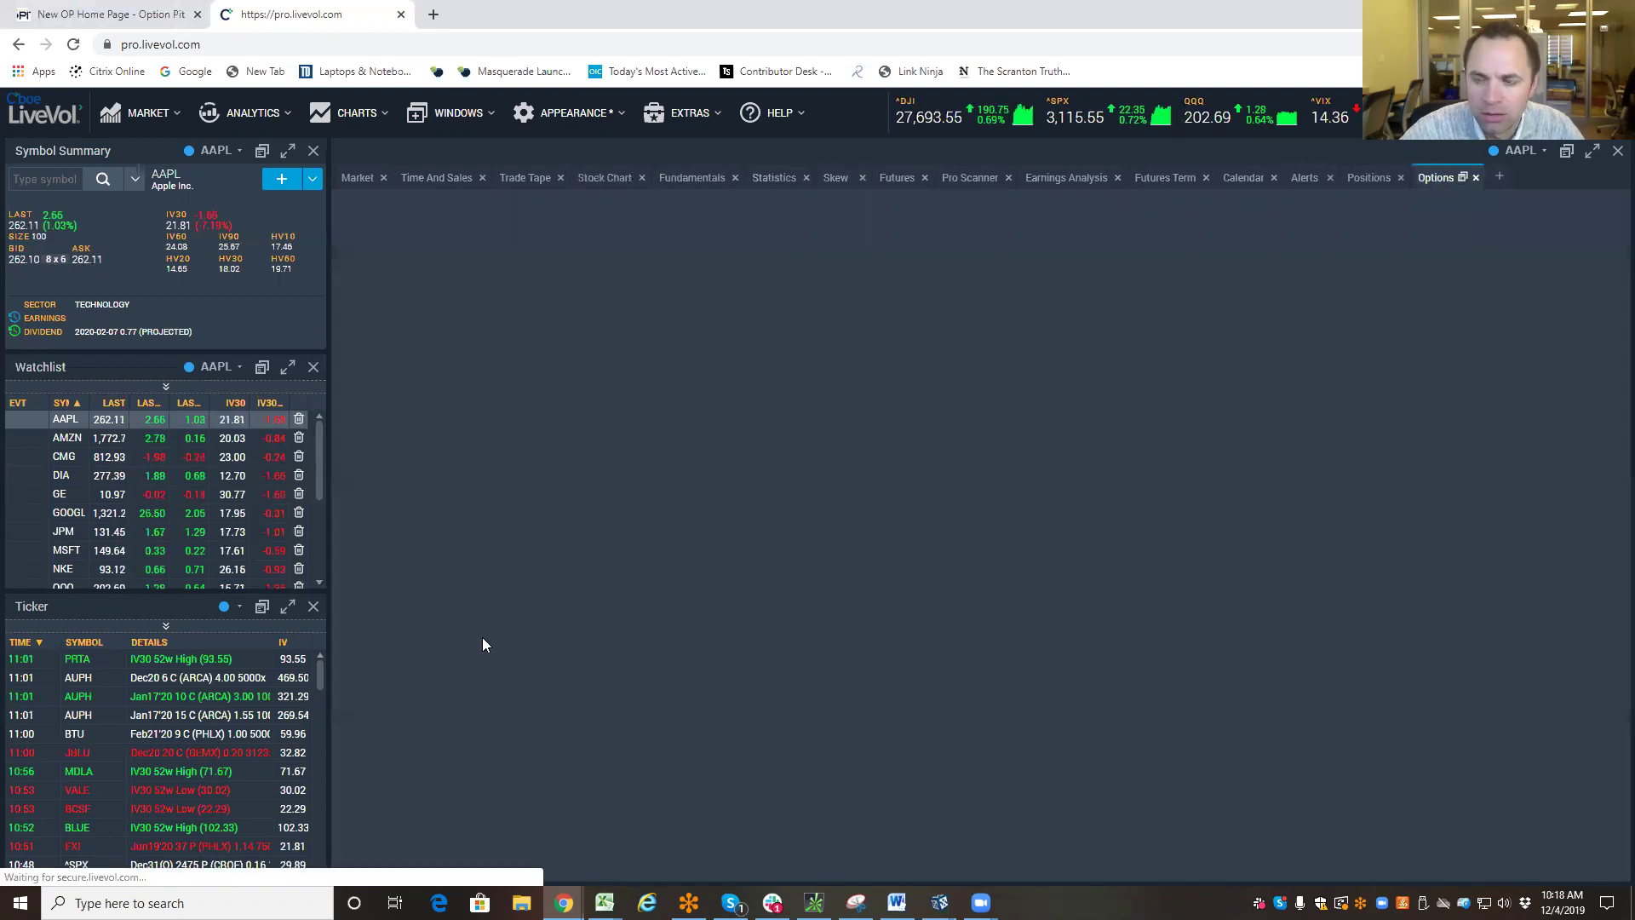
pyautogui.click(537, 238)
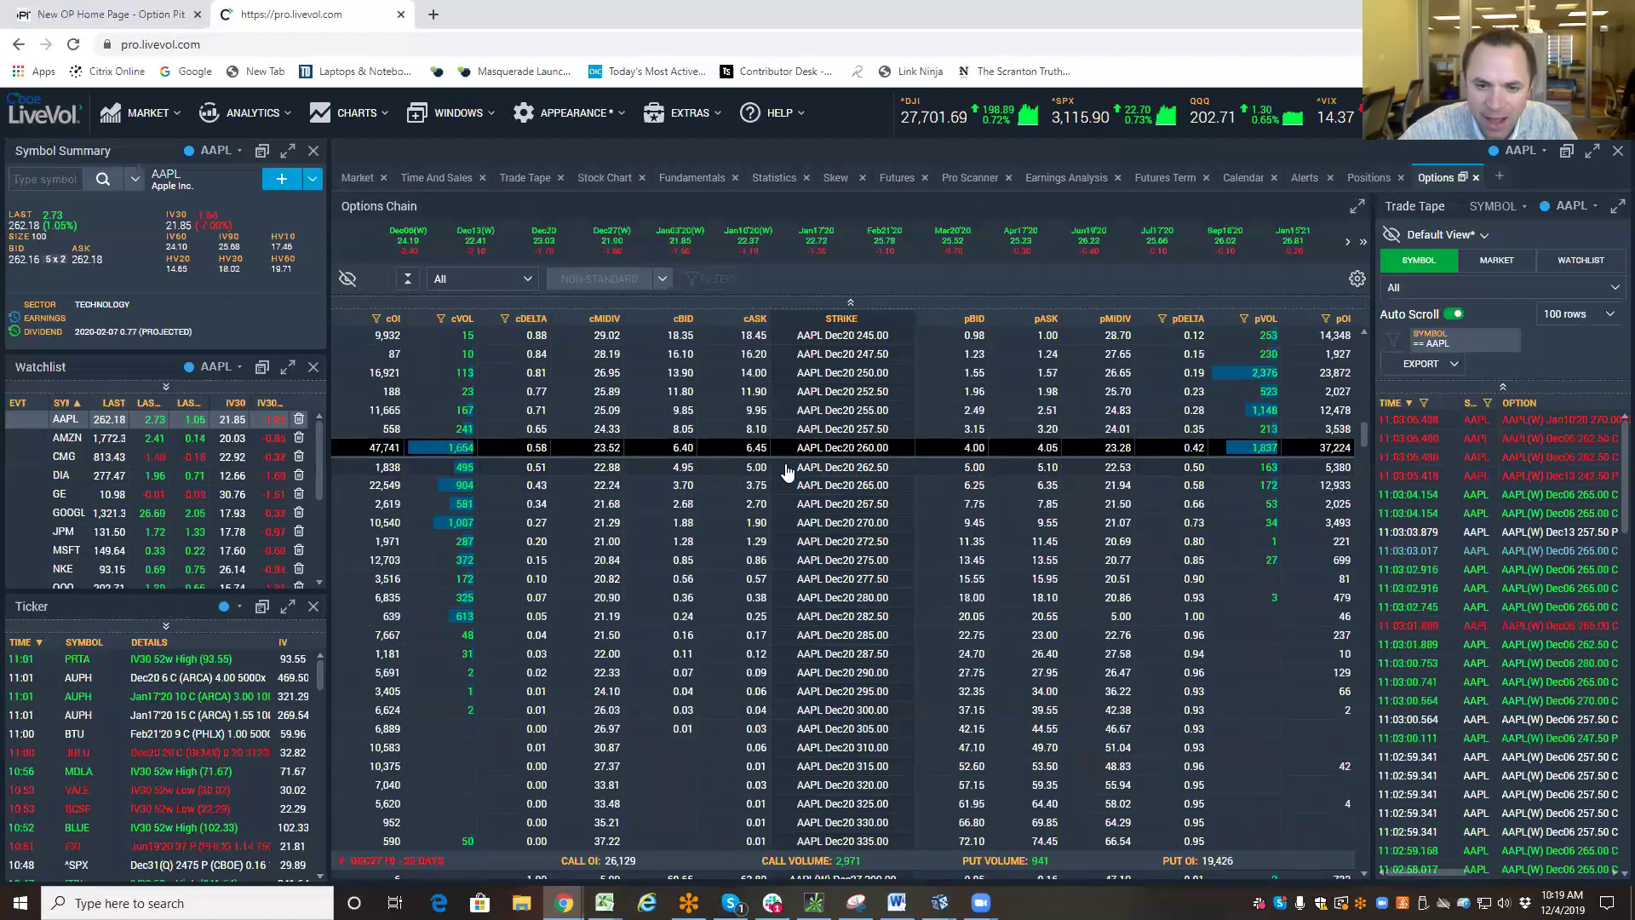
# Load AAPL on thinkorswim's Add Simulated Trades page.
pyautogui.click(814, 902)
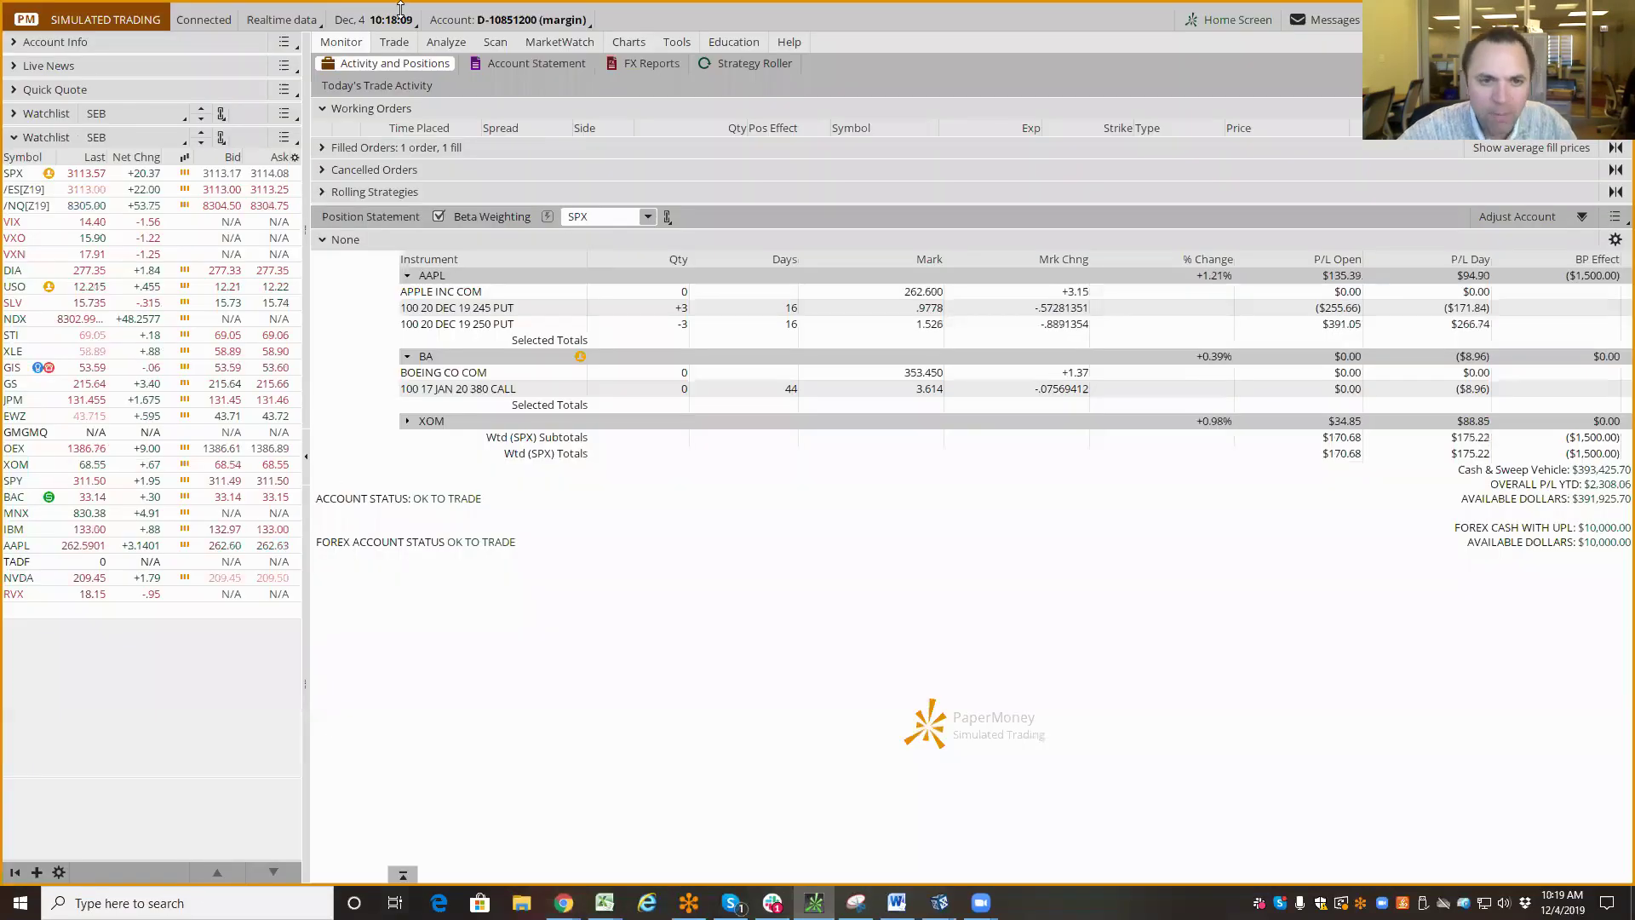
pyautogui.click(446, 41)
pyautogui.click(348, 86)
pyautogui.write('AAPL')
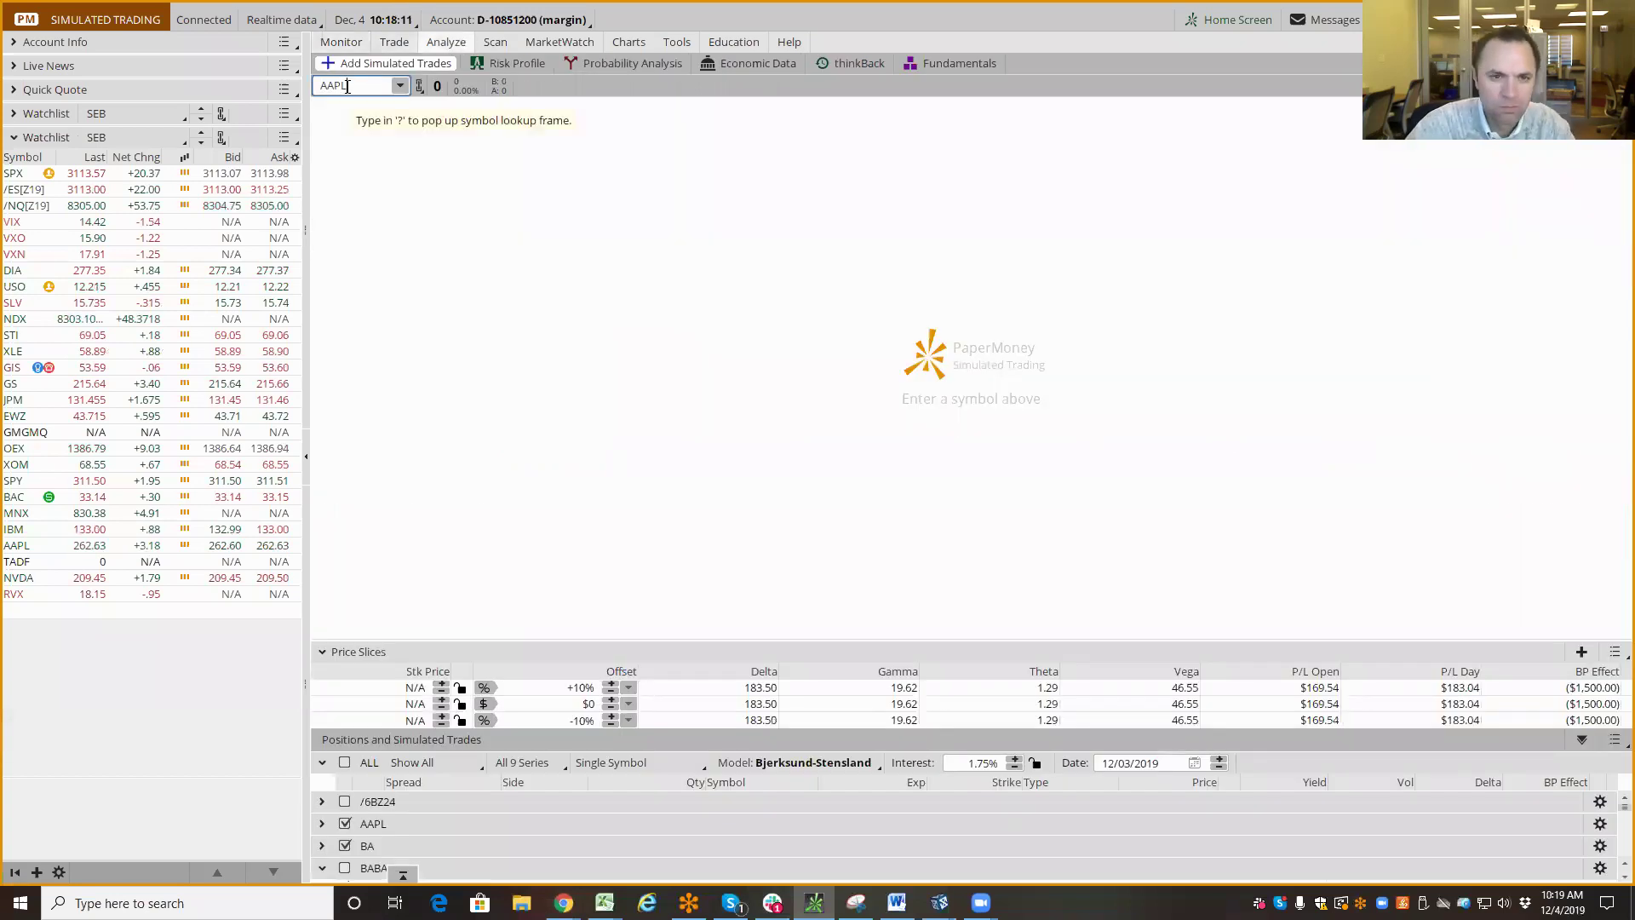
pyautogui.press('Return')
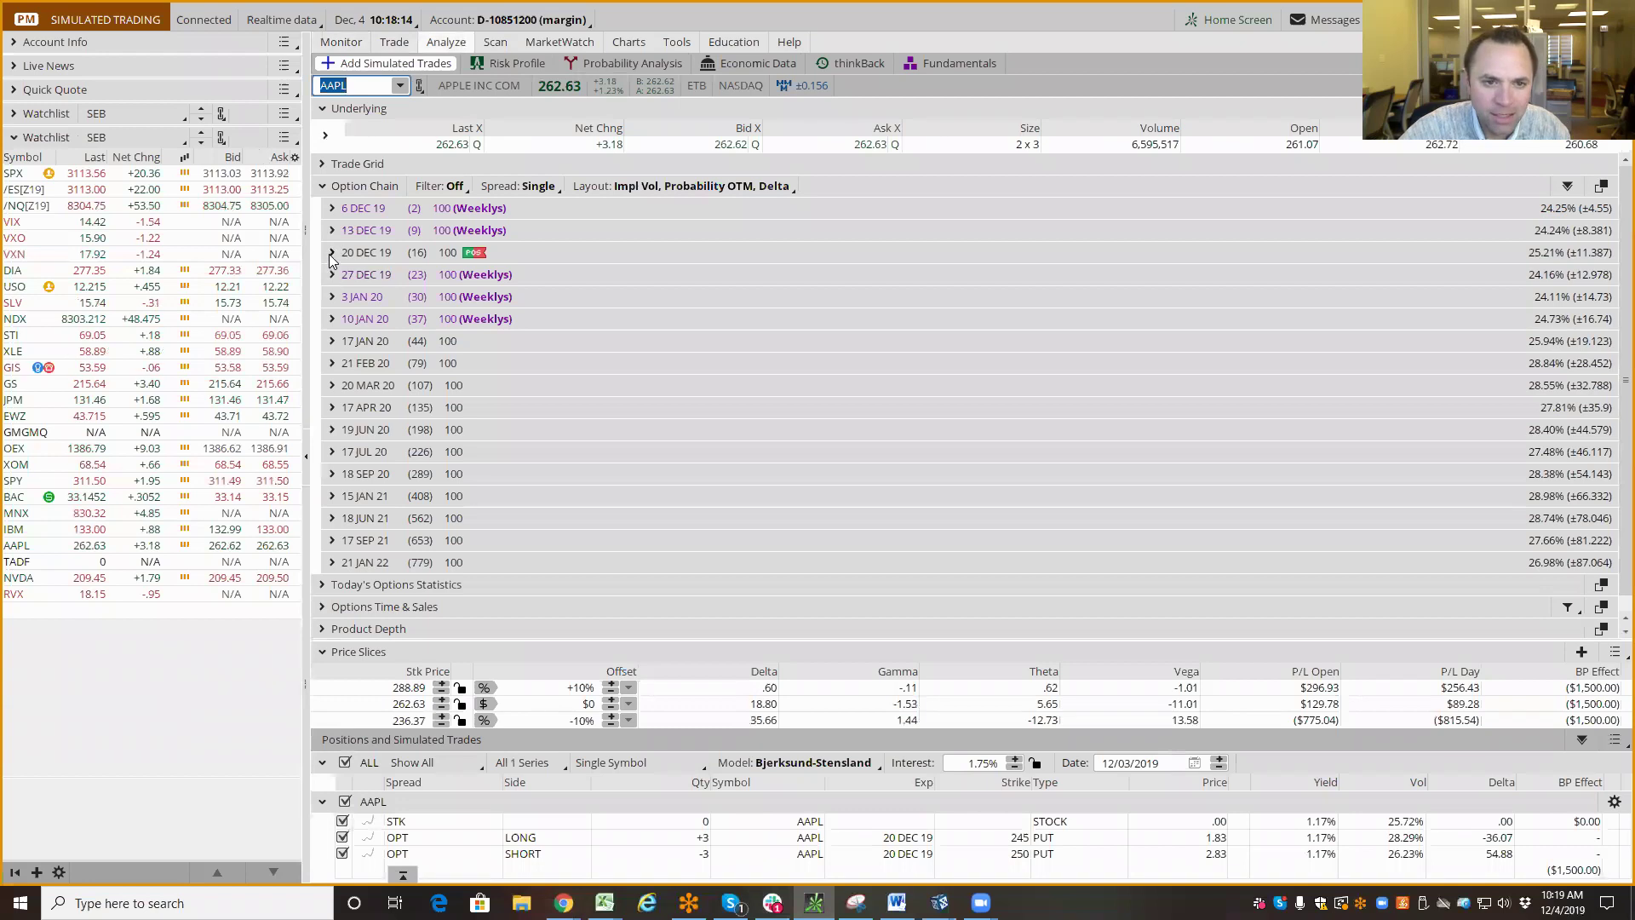
# Add a simulated buy straddle at the 20 DEC 19 262.5 strike.
pyautogui.click(332, 253)
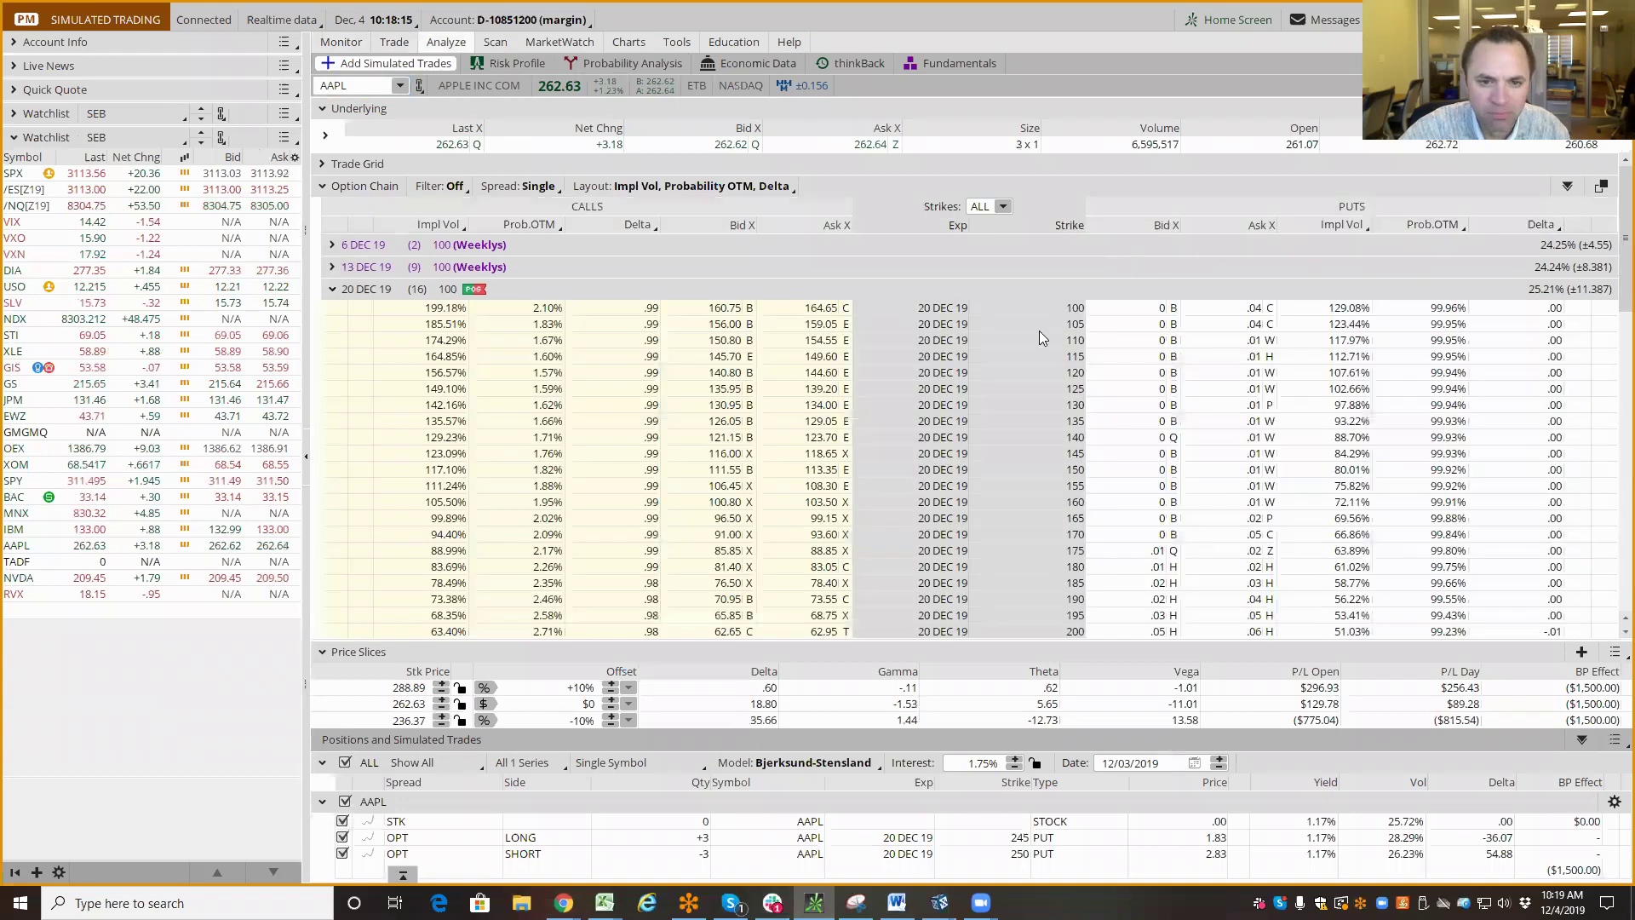
pyautogui.scroll(-2, 872, 377)
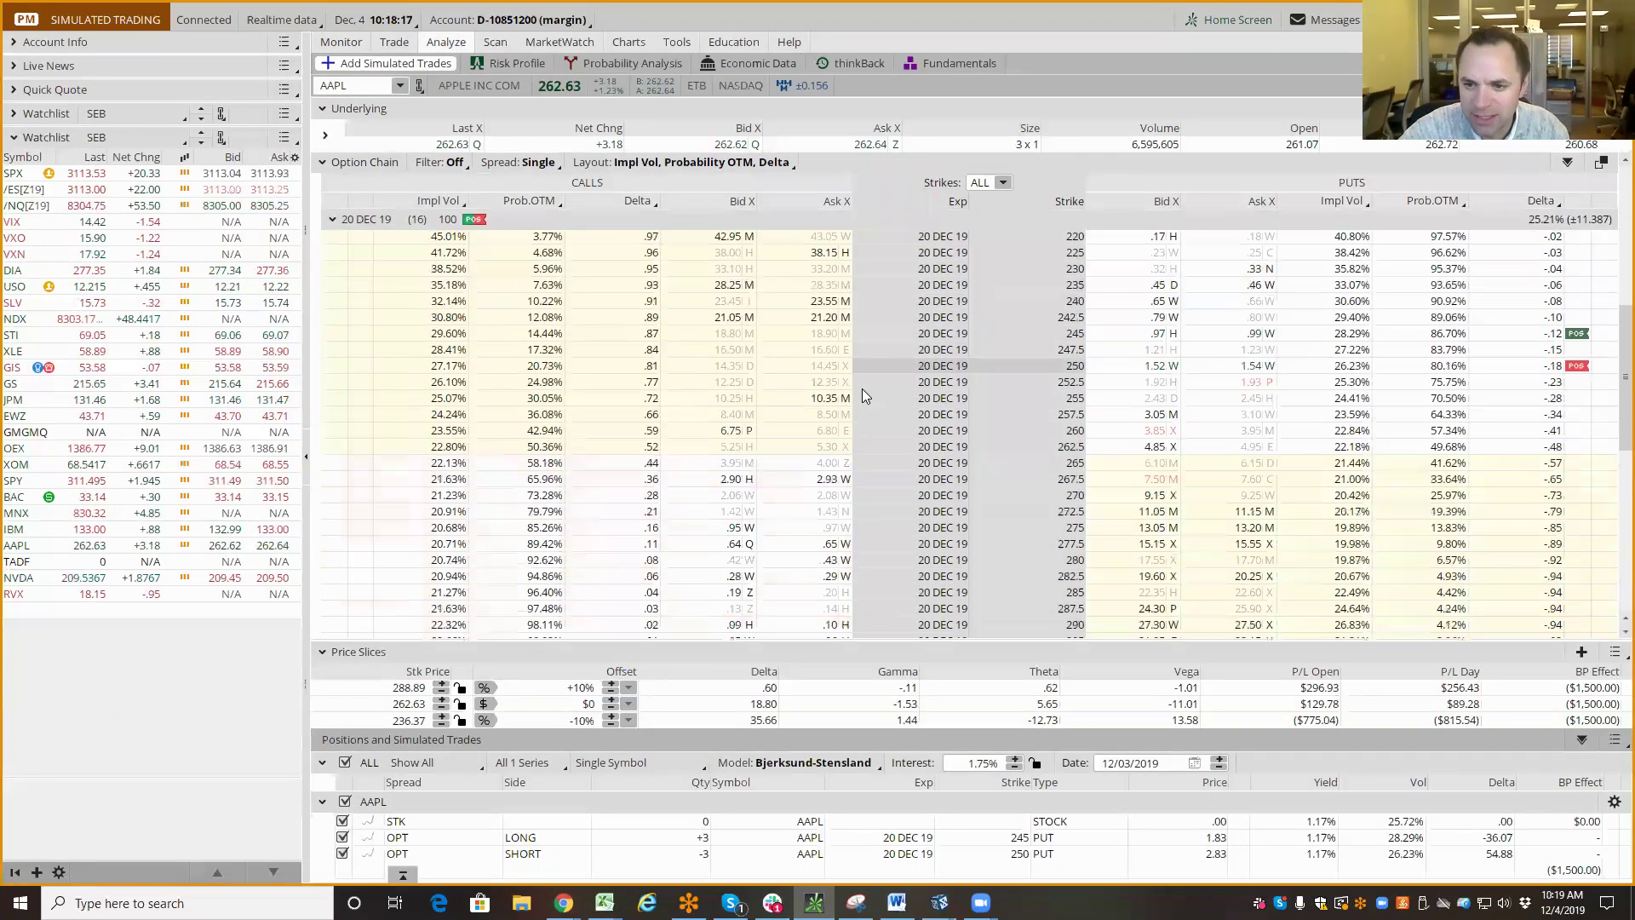
pyautogui.scroll(-4, 861, 388)
pyautogui.rightClick(822, 404)
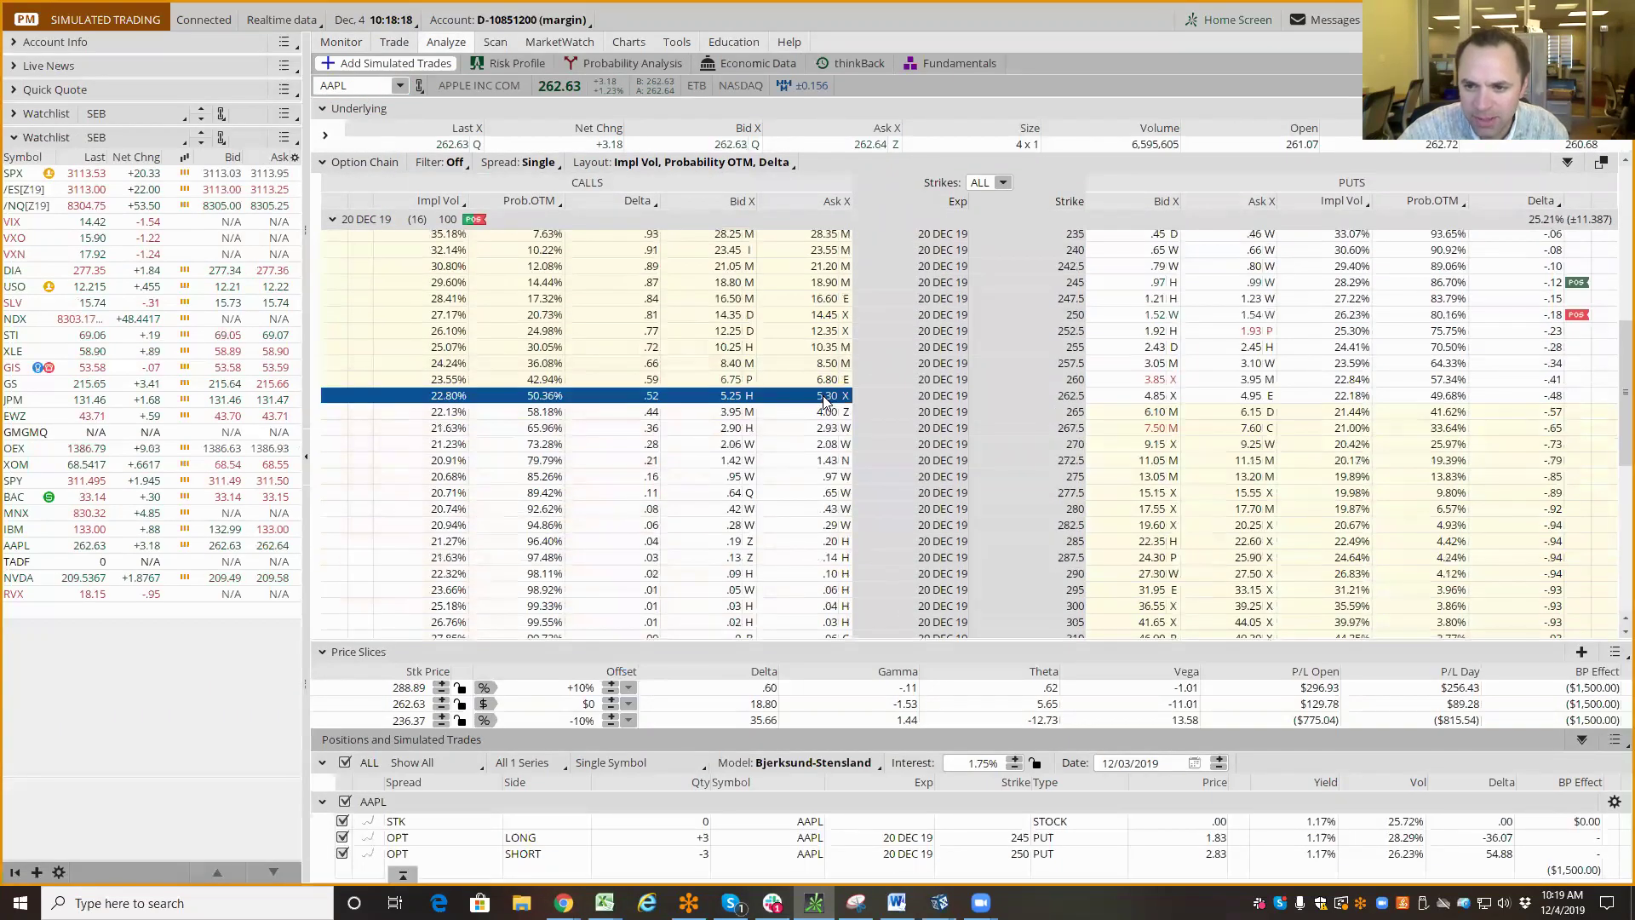
pyautogui.moveTo(980, 416)
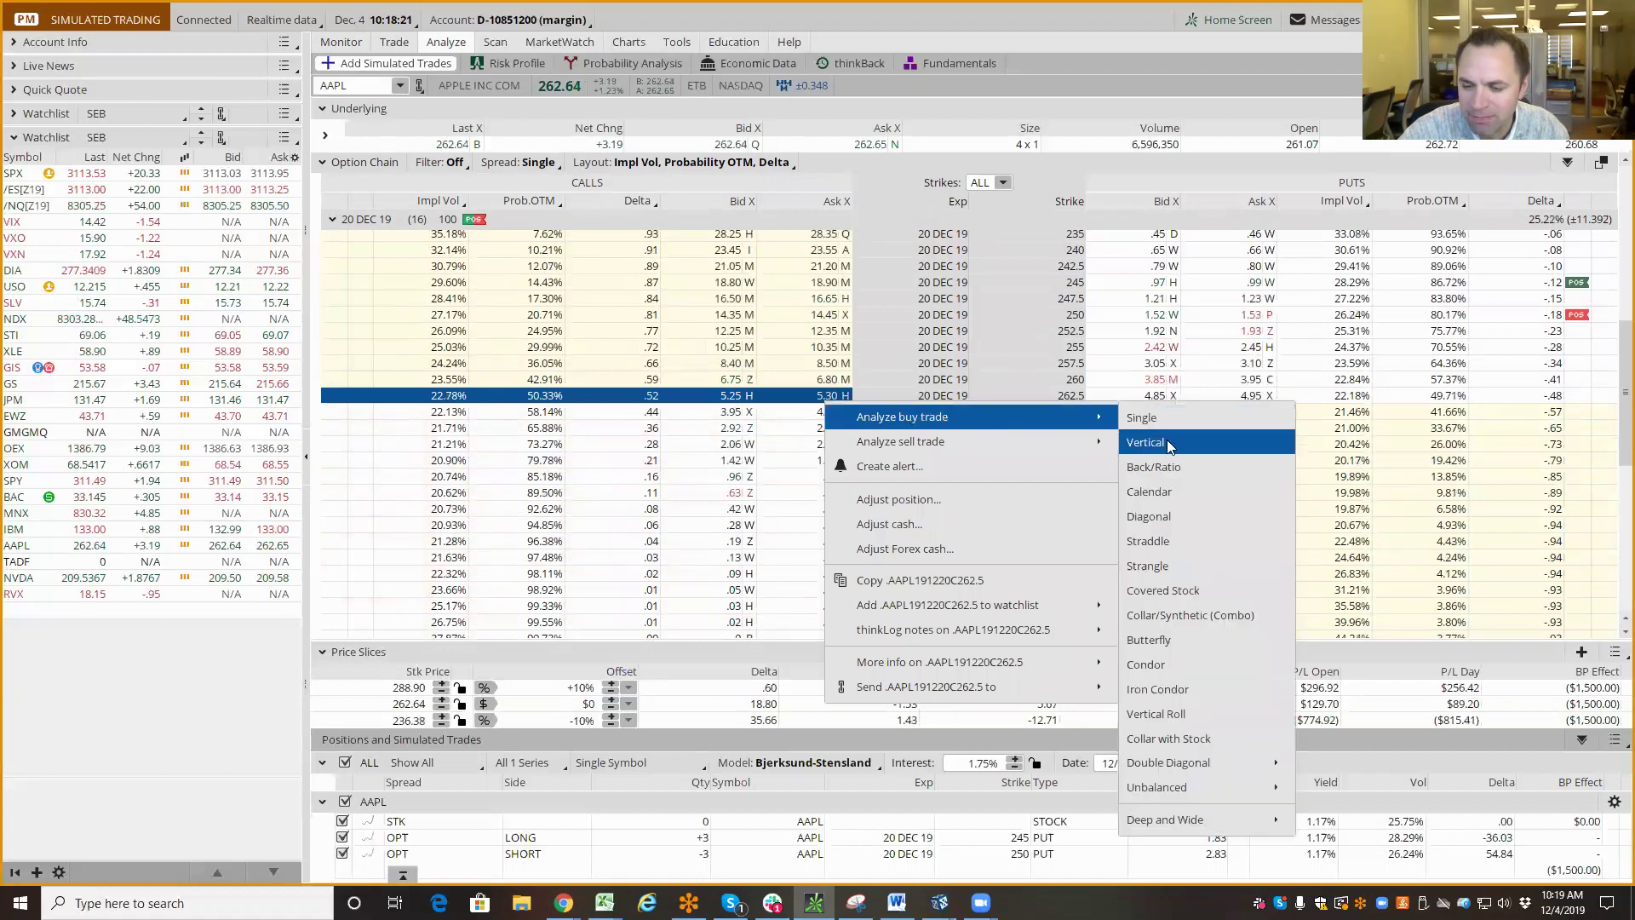
pyautogui.click(1172, 541)
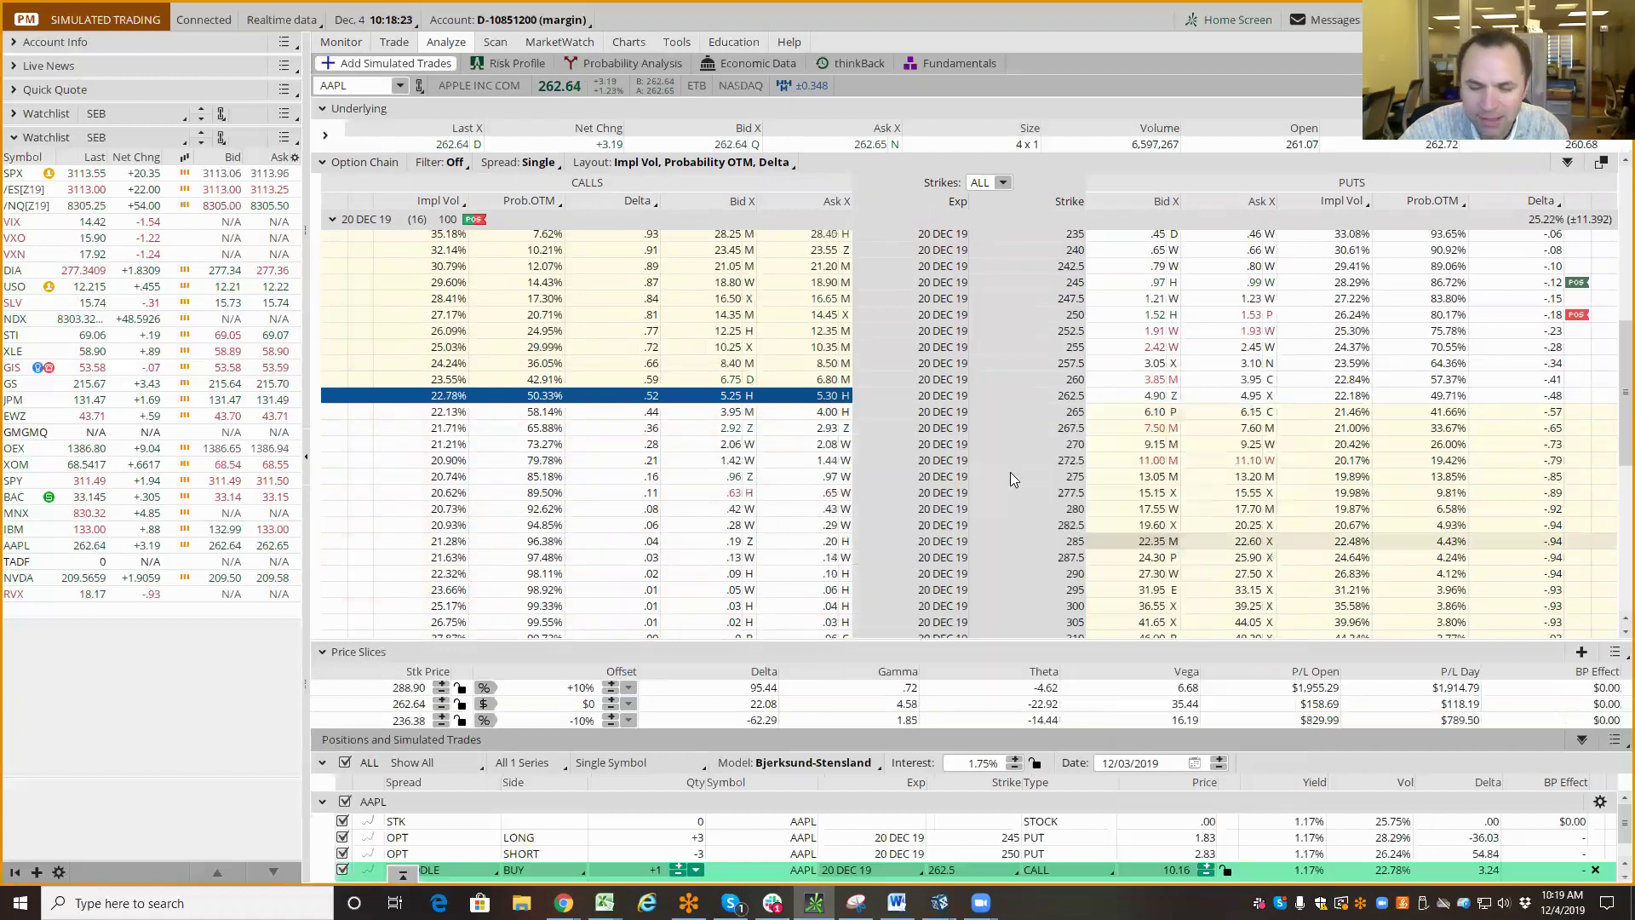
# On the risk profile, exclude the two put legs and set the straddle price to 10.15.
pyautogui.click(515, 64)
pyautogui.click(342, 837)
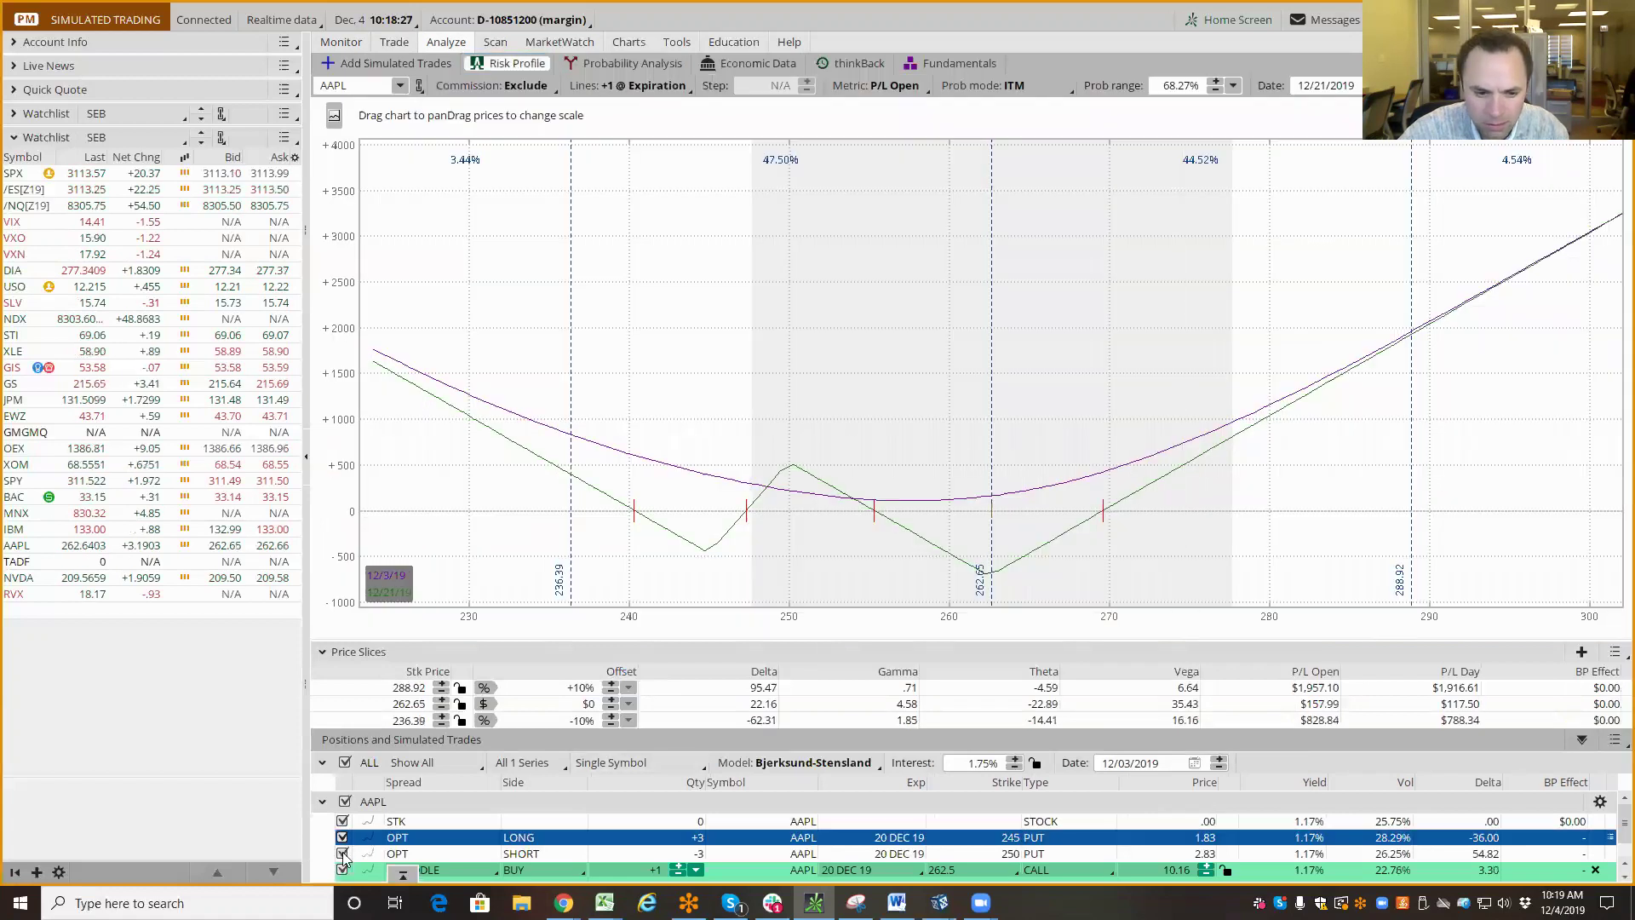
pyautogui.click(342, 853)
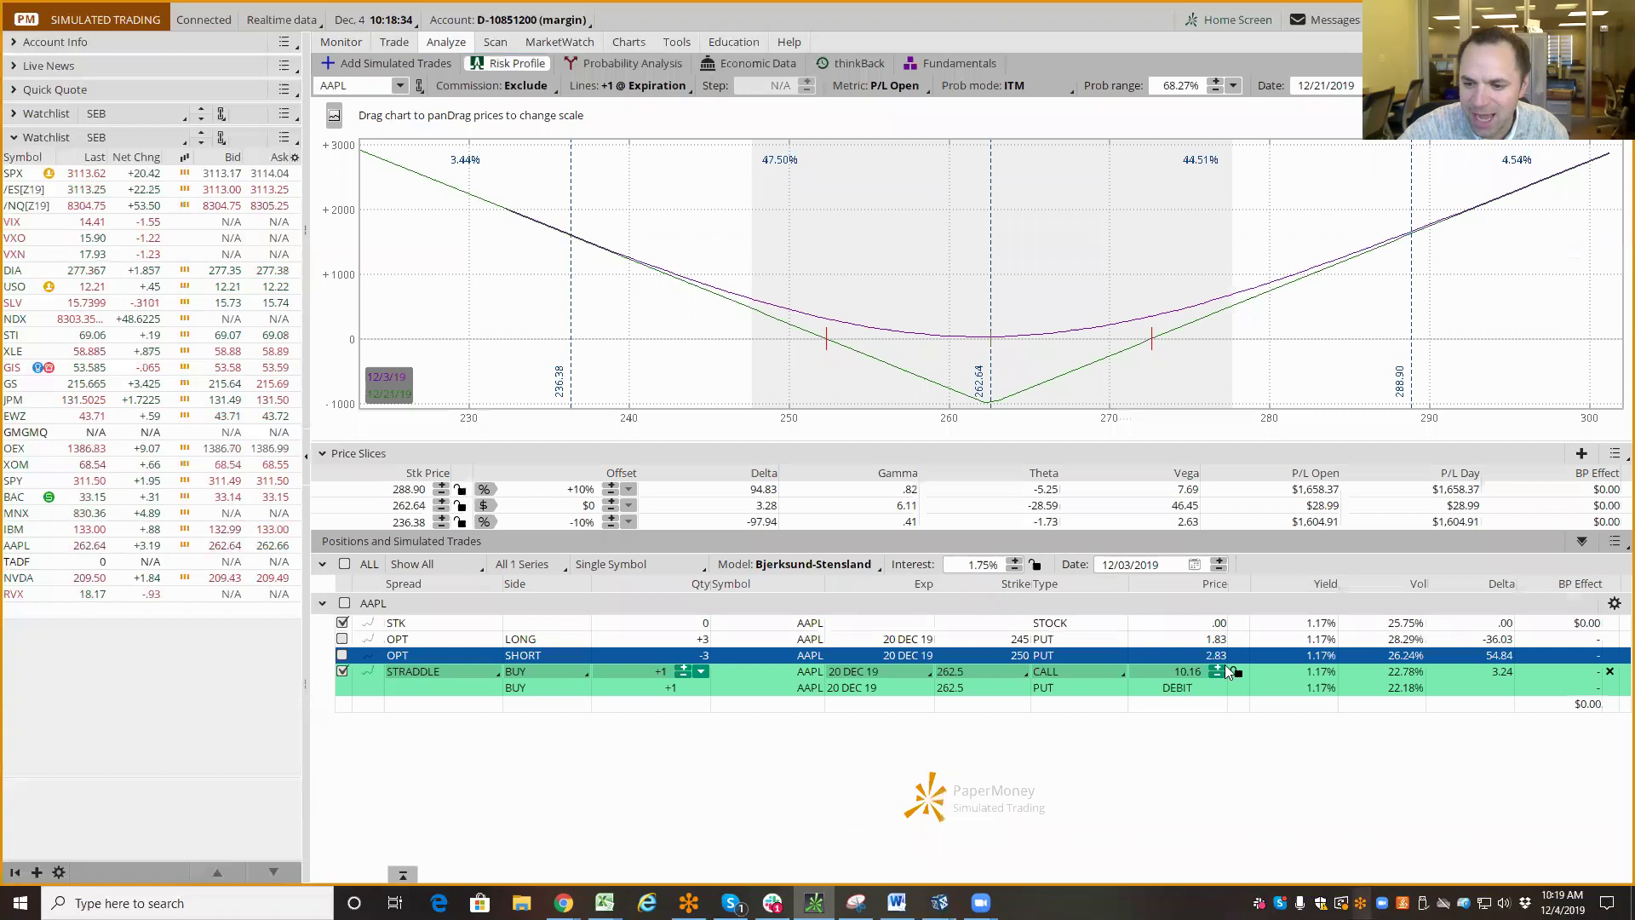
pyautogui.click(1215, 675)
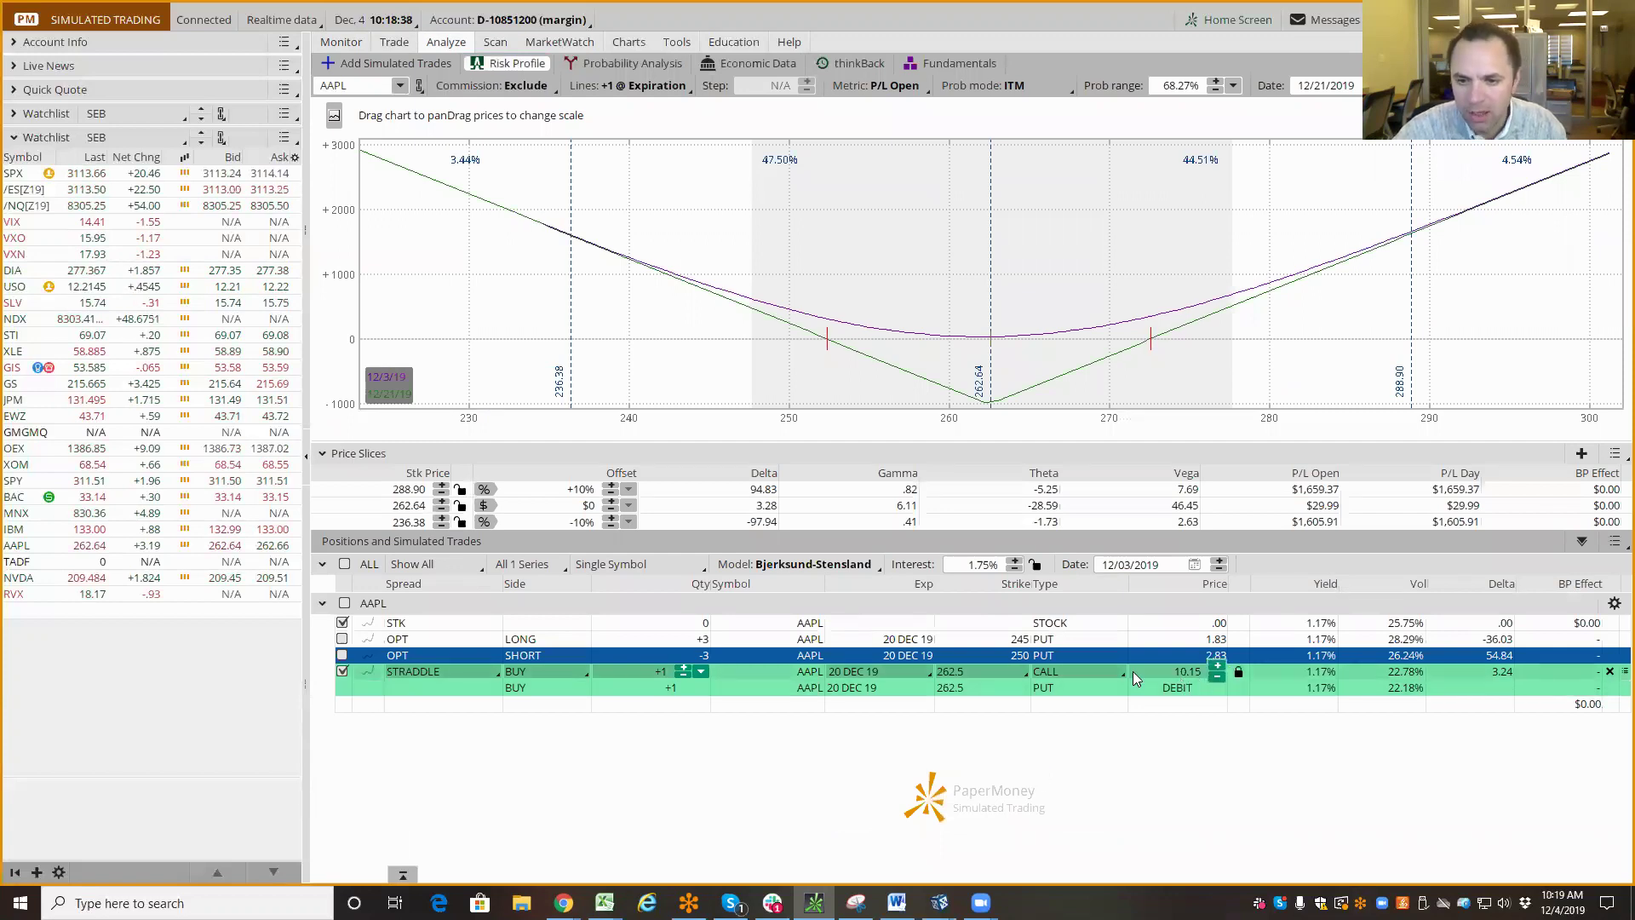
# Lock price slices at 272.64 and 252.37 to mark the expected-move range.
pyautogui.click(988, 394)
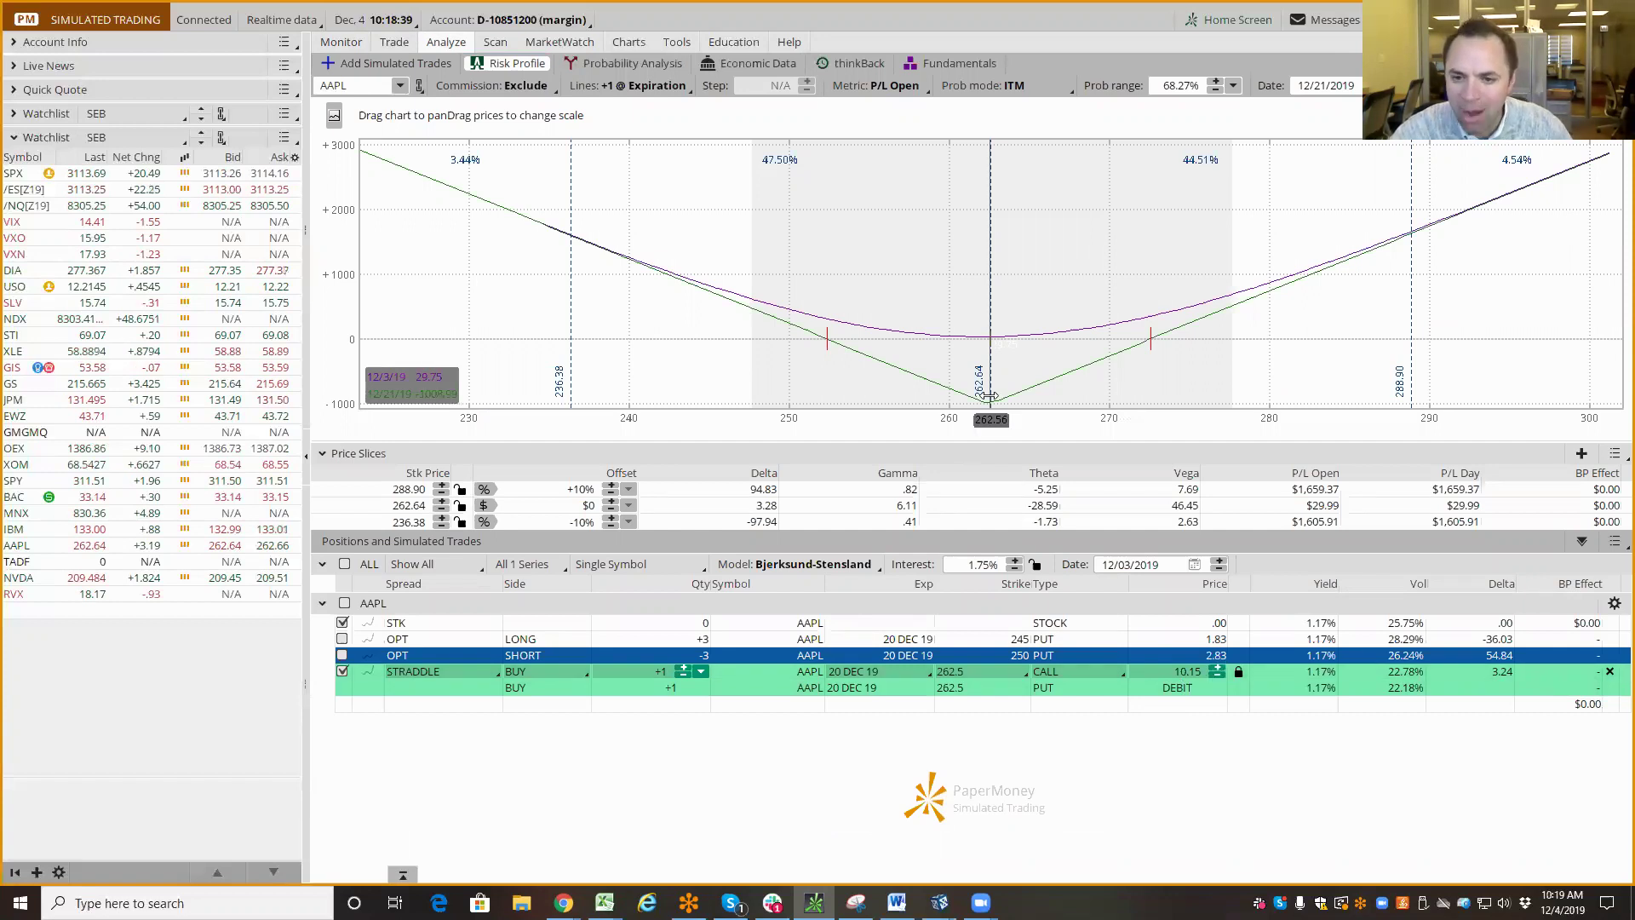
pyautogui.click(828, 359)
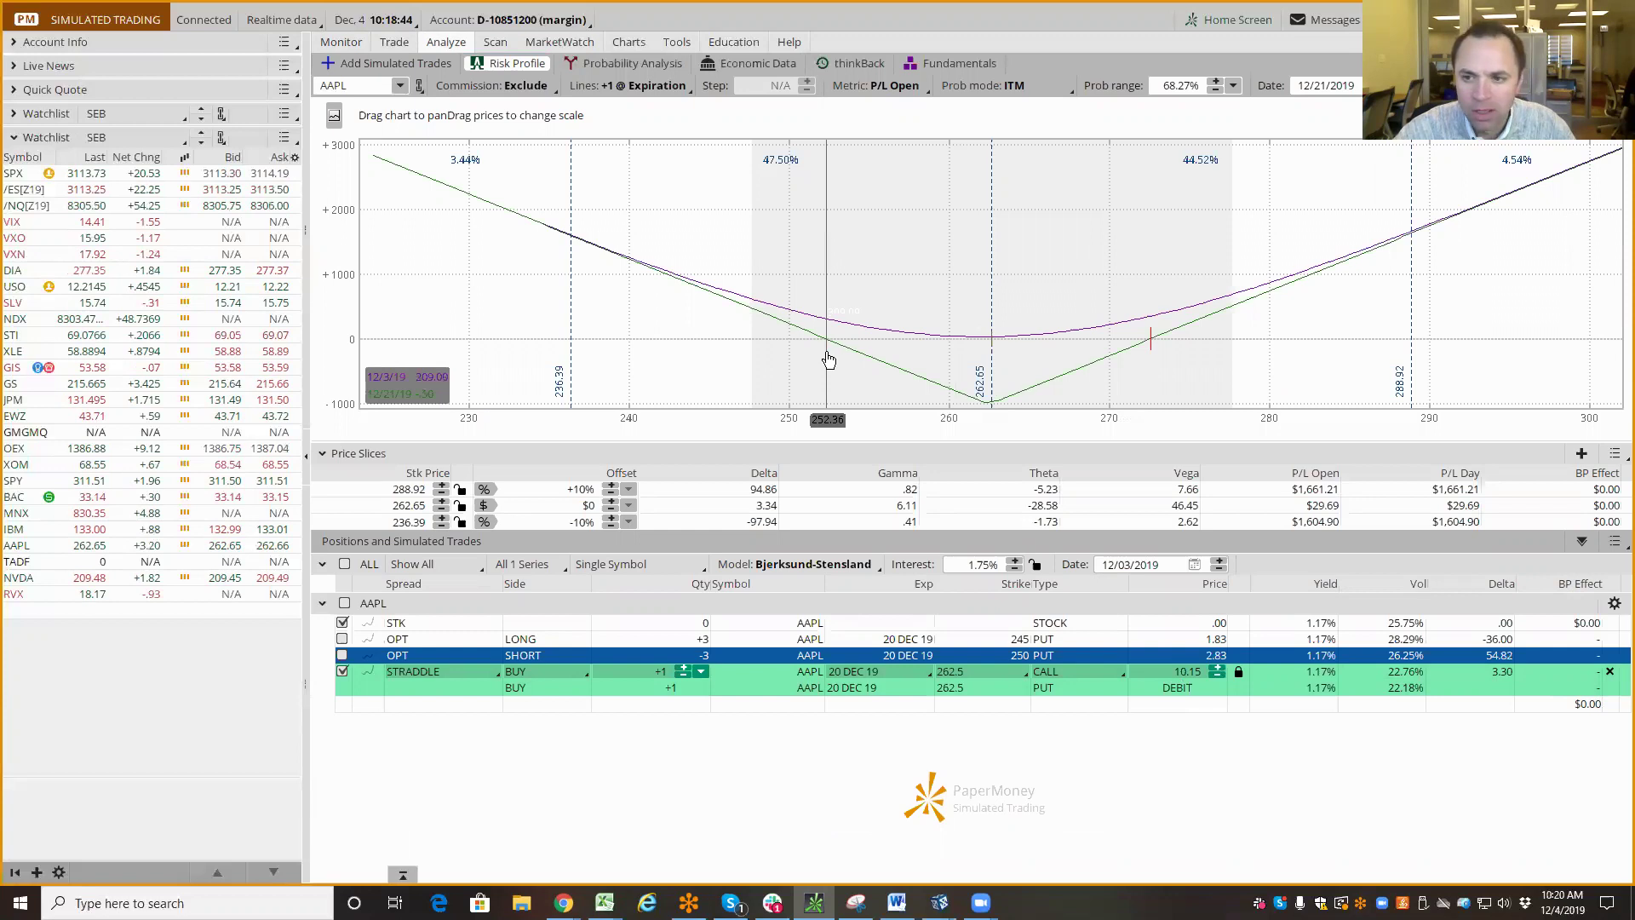
pyautogui.click(1152, 345)
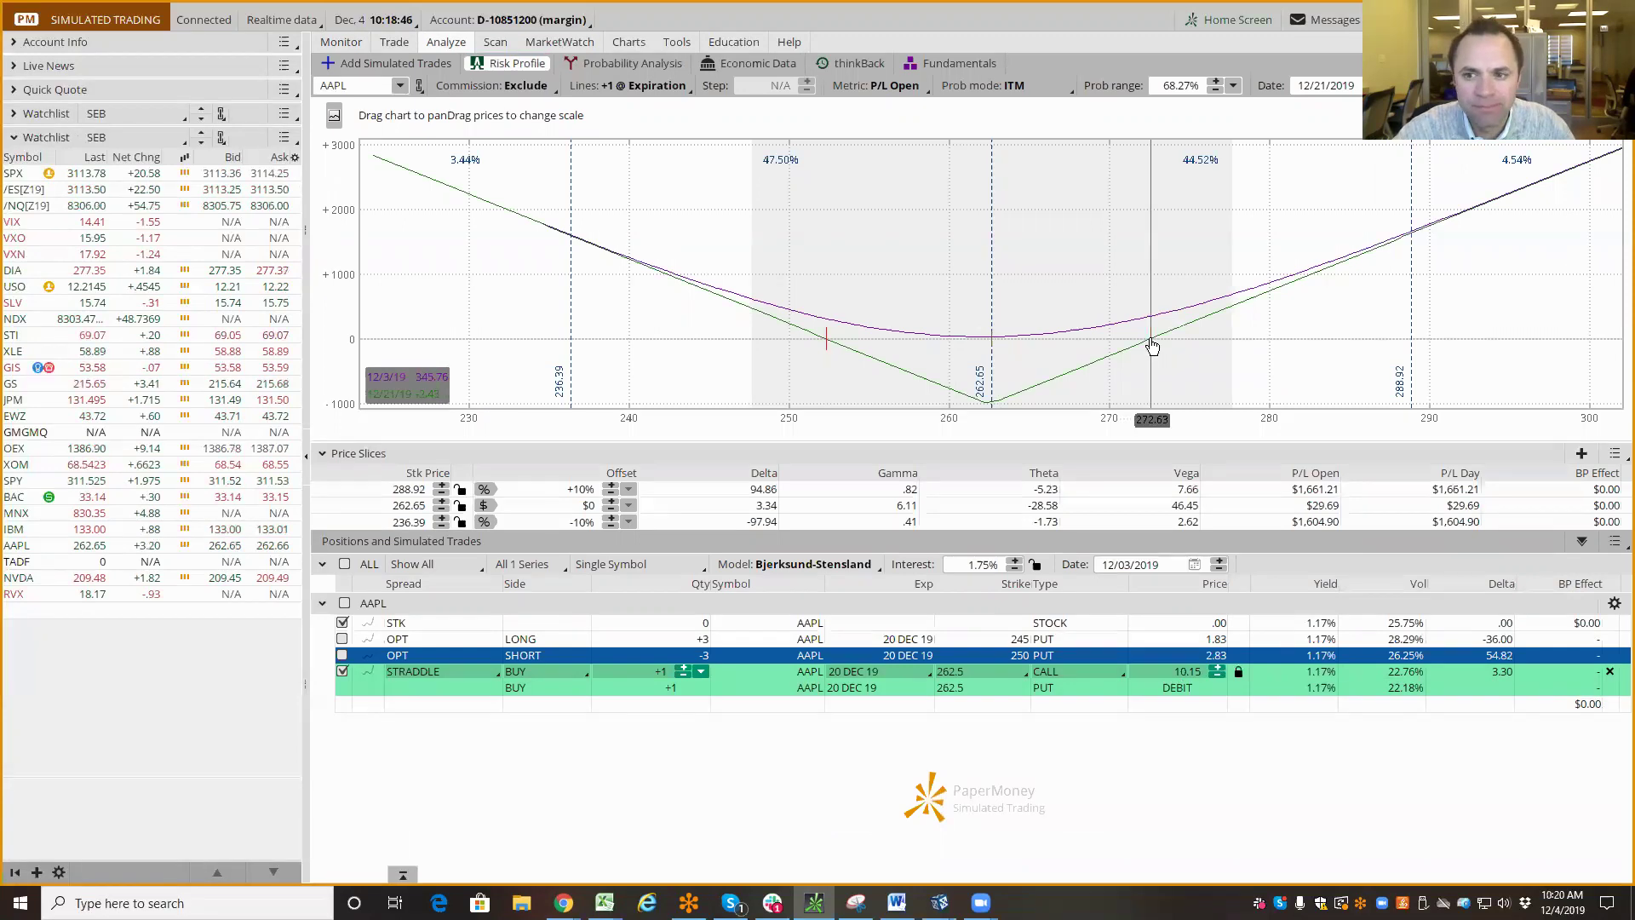
pyautogui.click(1151, 345)
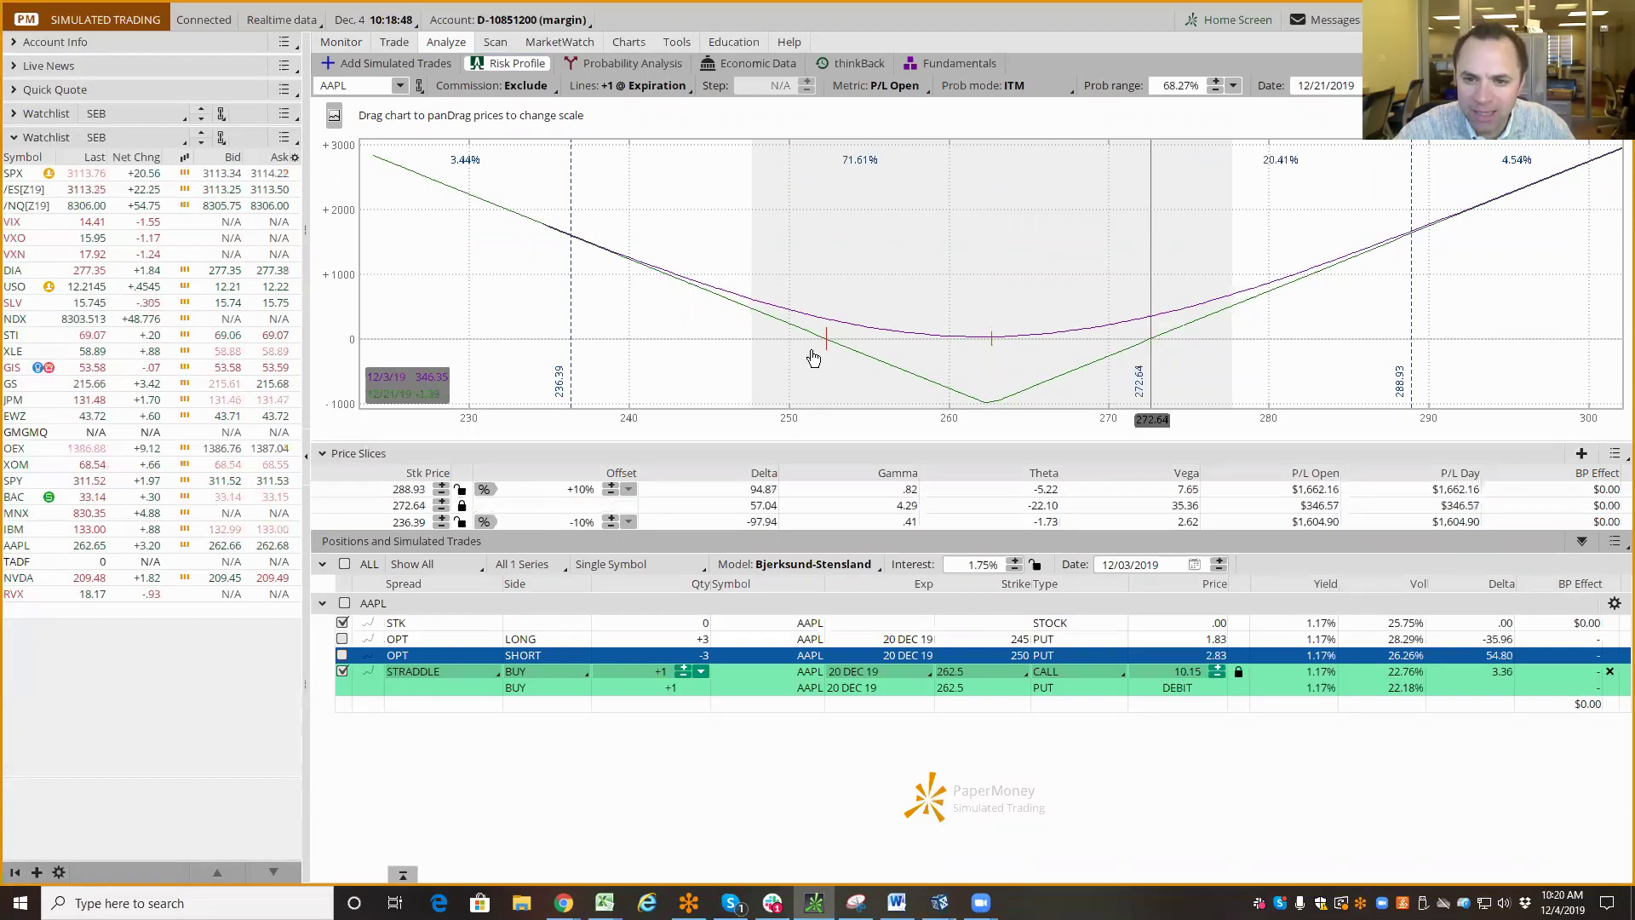
pyautogui.click(828, 347)
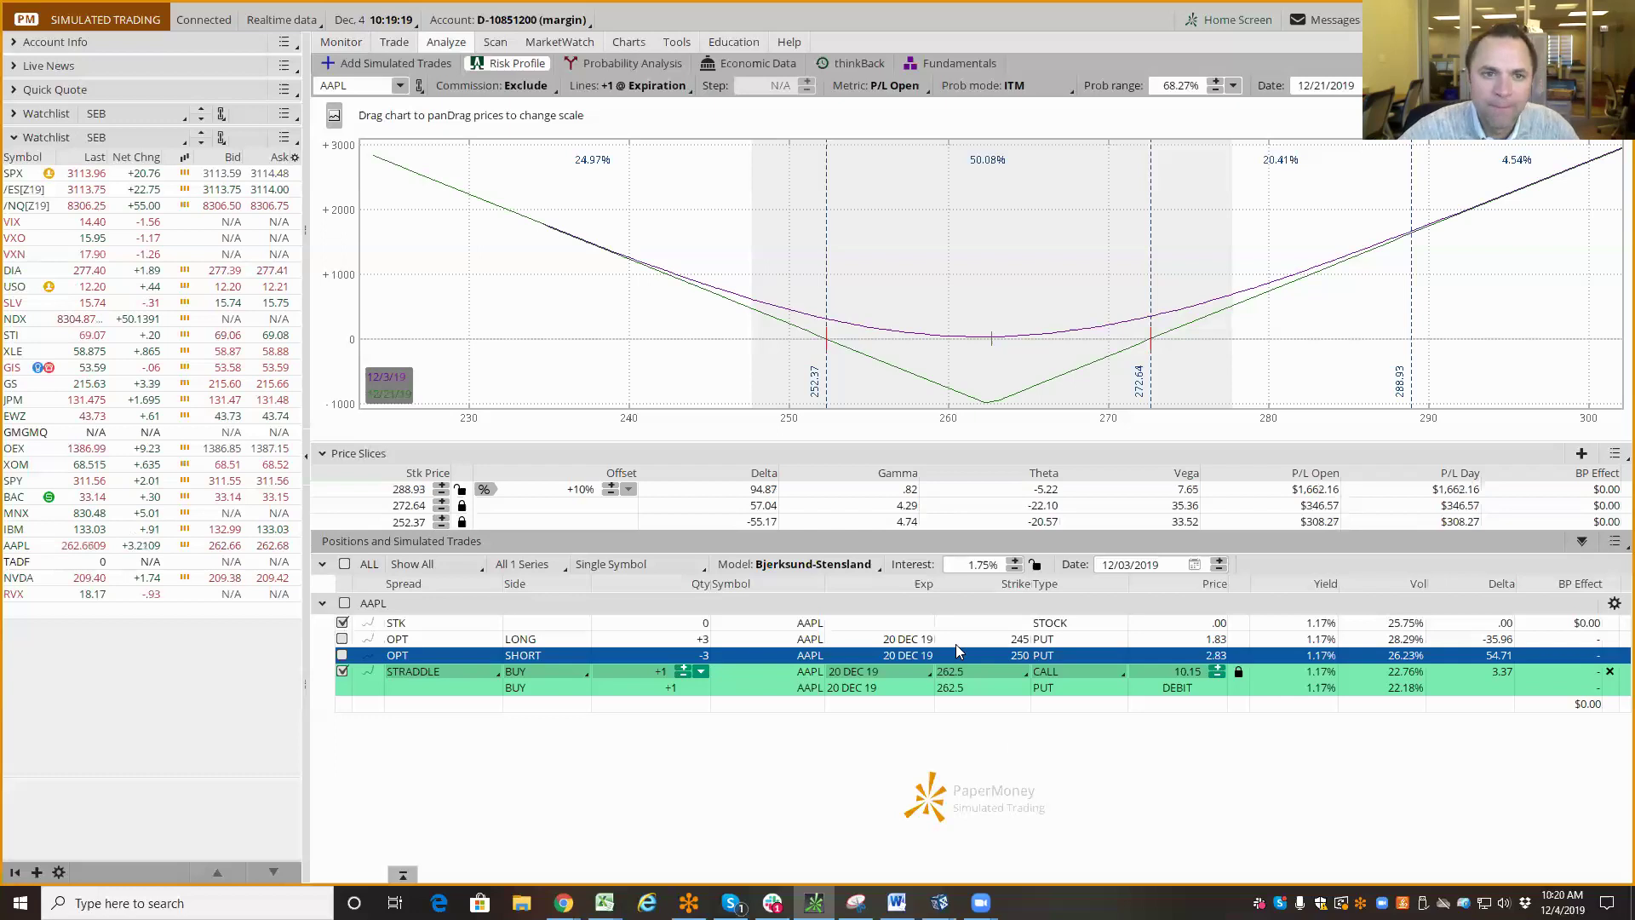
# Buy the 6 DEC 19 Weeklys 262.5 straddle, delete the 20 DEC 19 one, and view its risk profile.
pyautogui.click(375, 63)
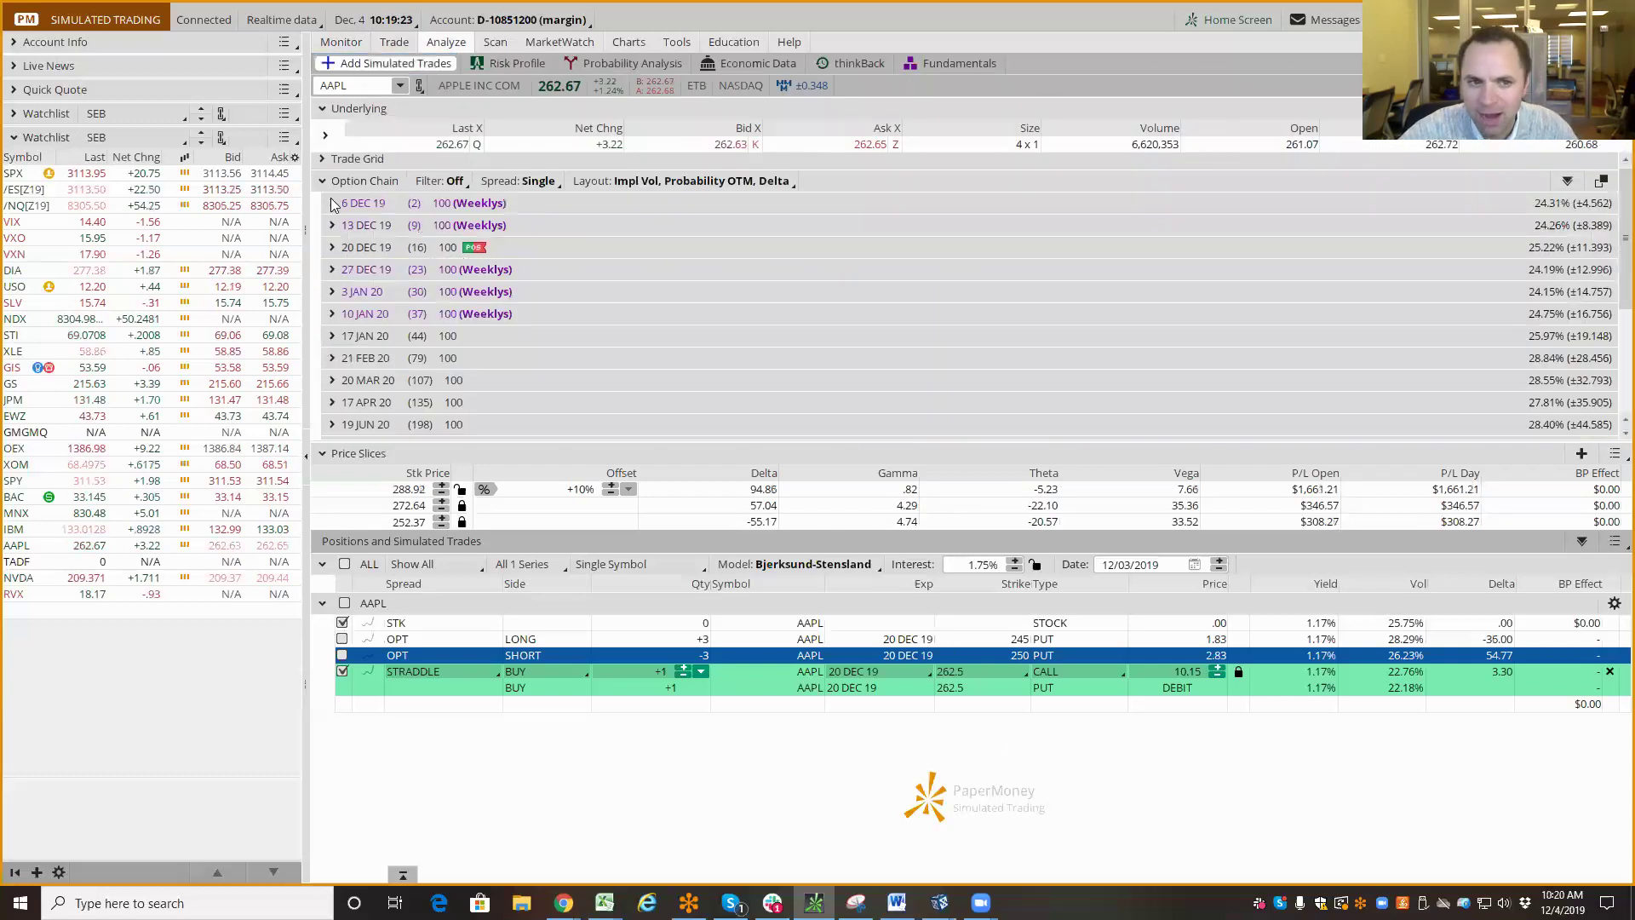
pyautogui.click(332, 202)
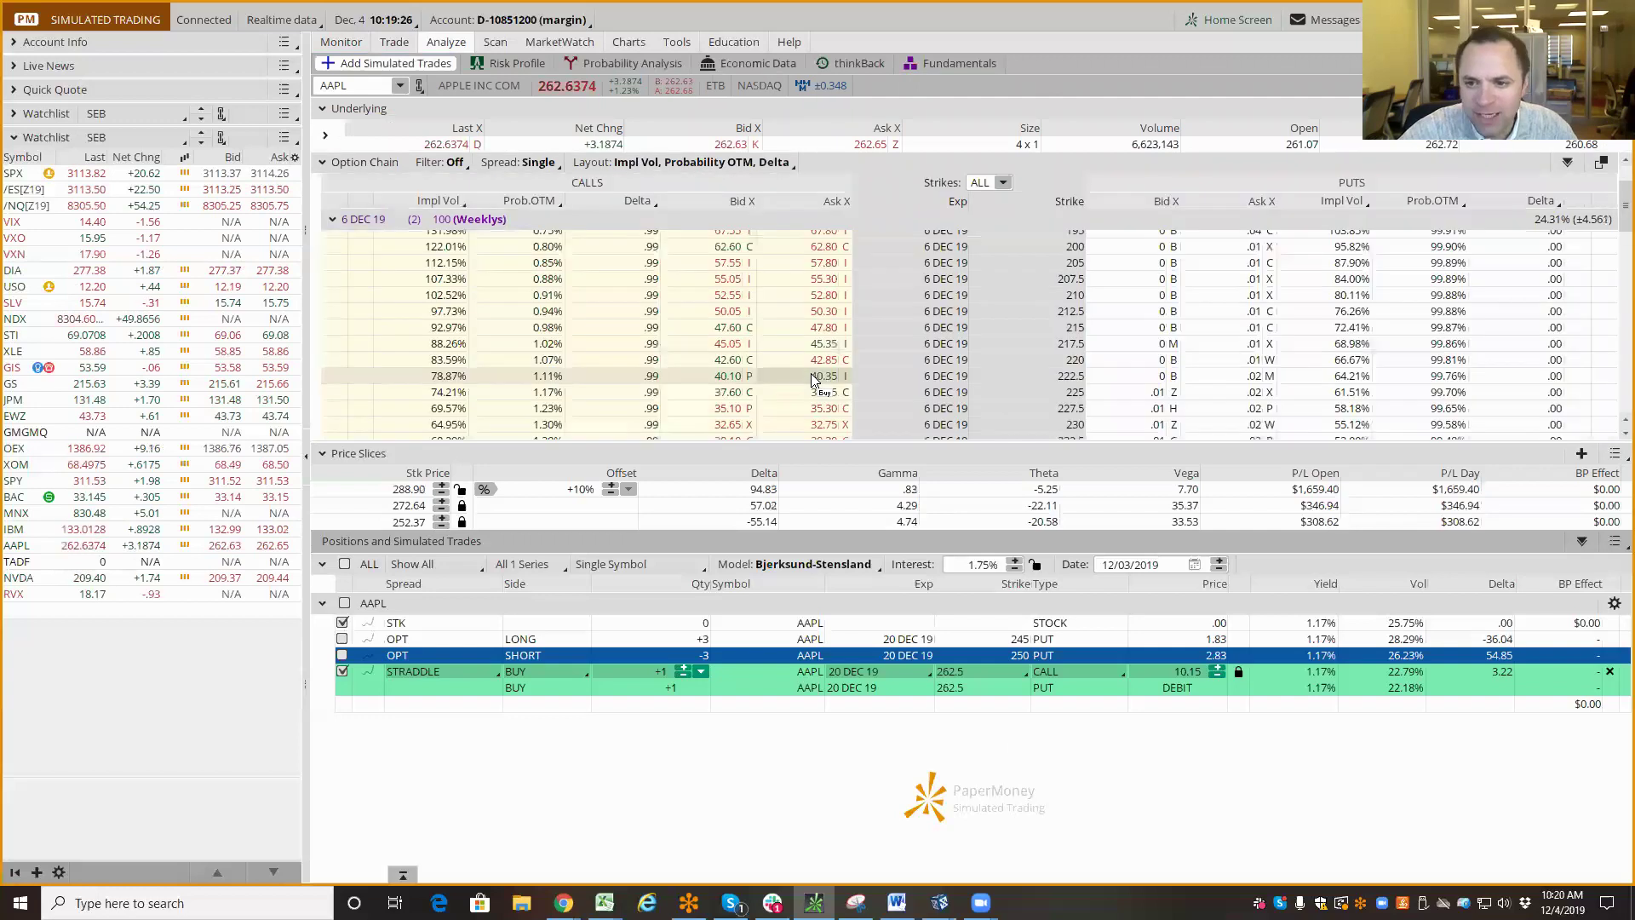
pyautogui.scroll(-8, 811, 378)
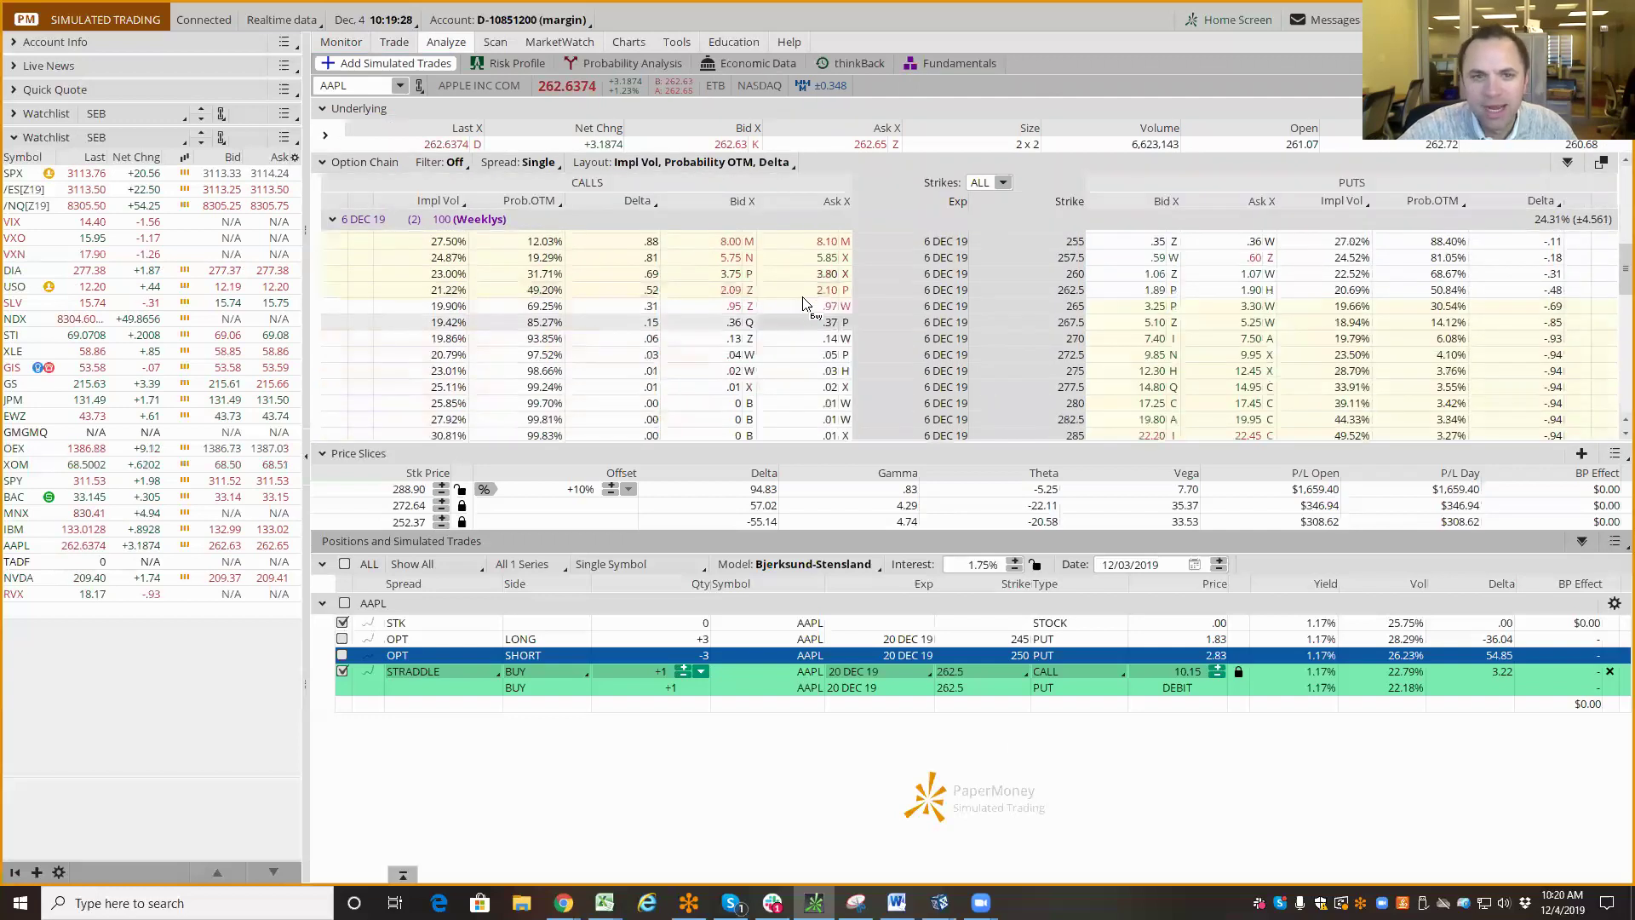
pyautogui.rightClick(805, 293)
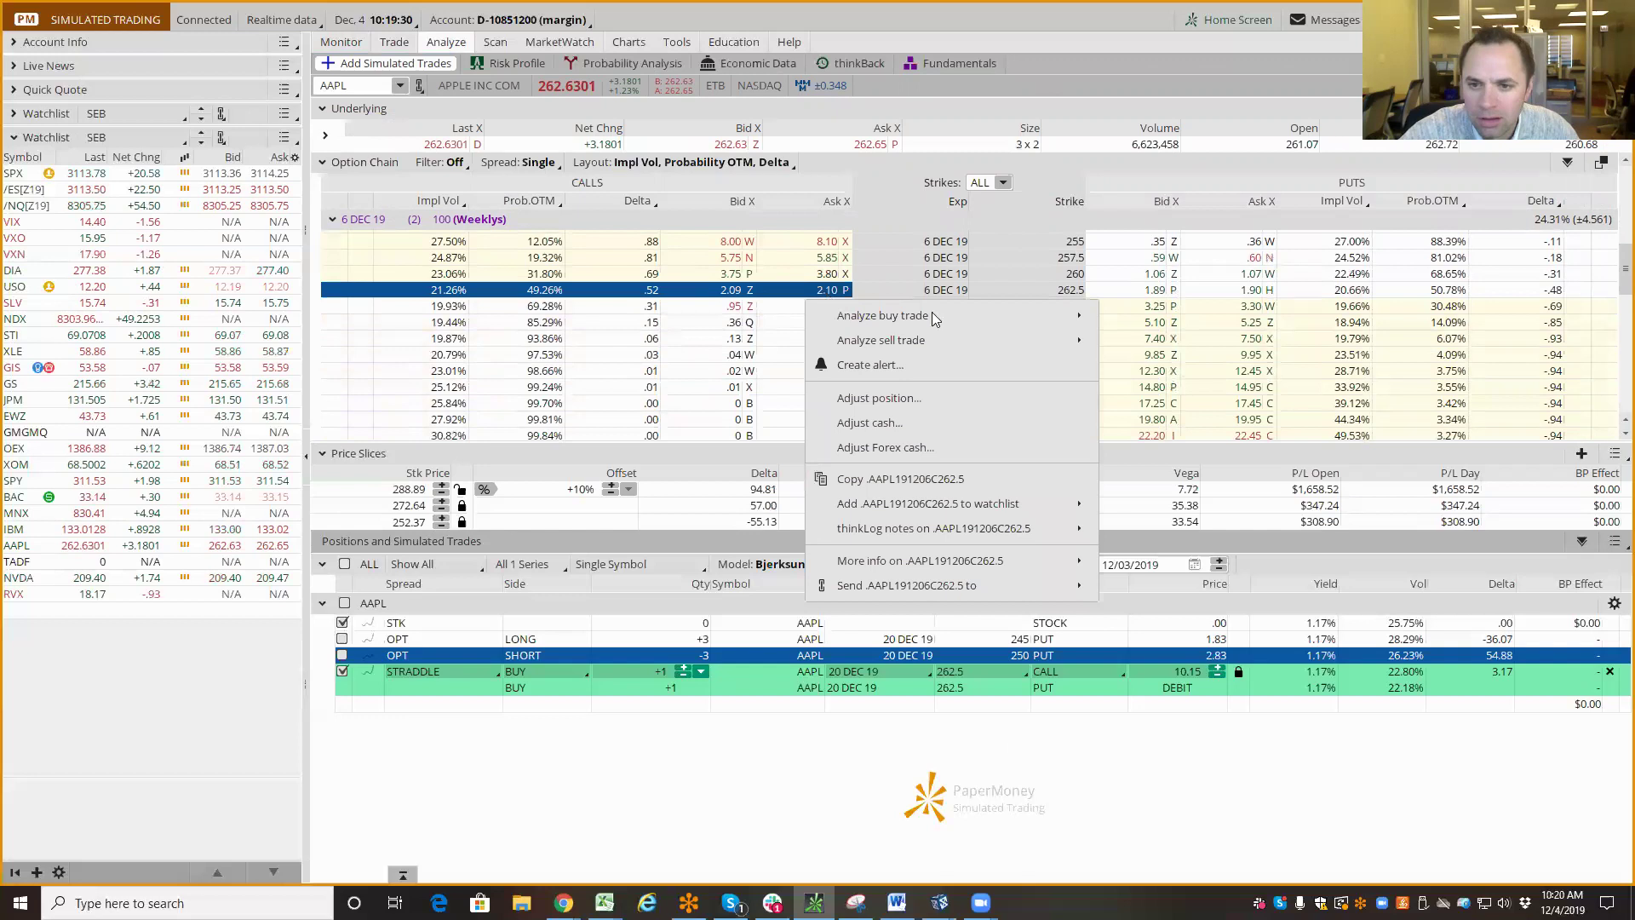
pyautogui.moveTo(932, 313)
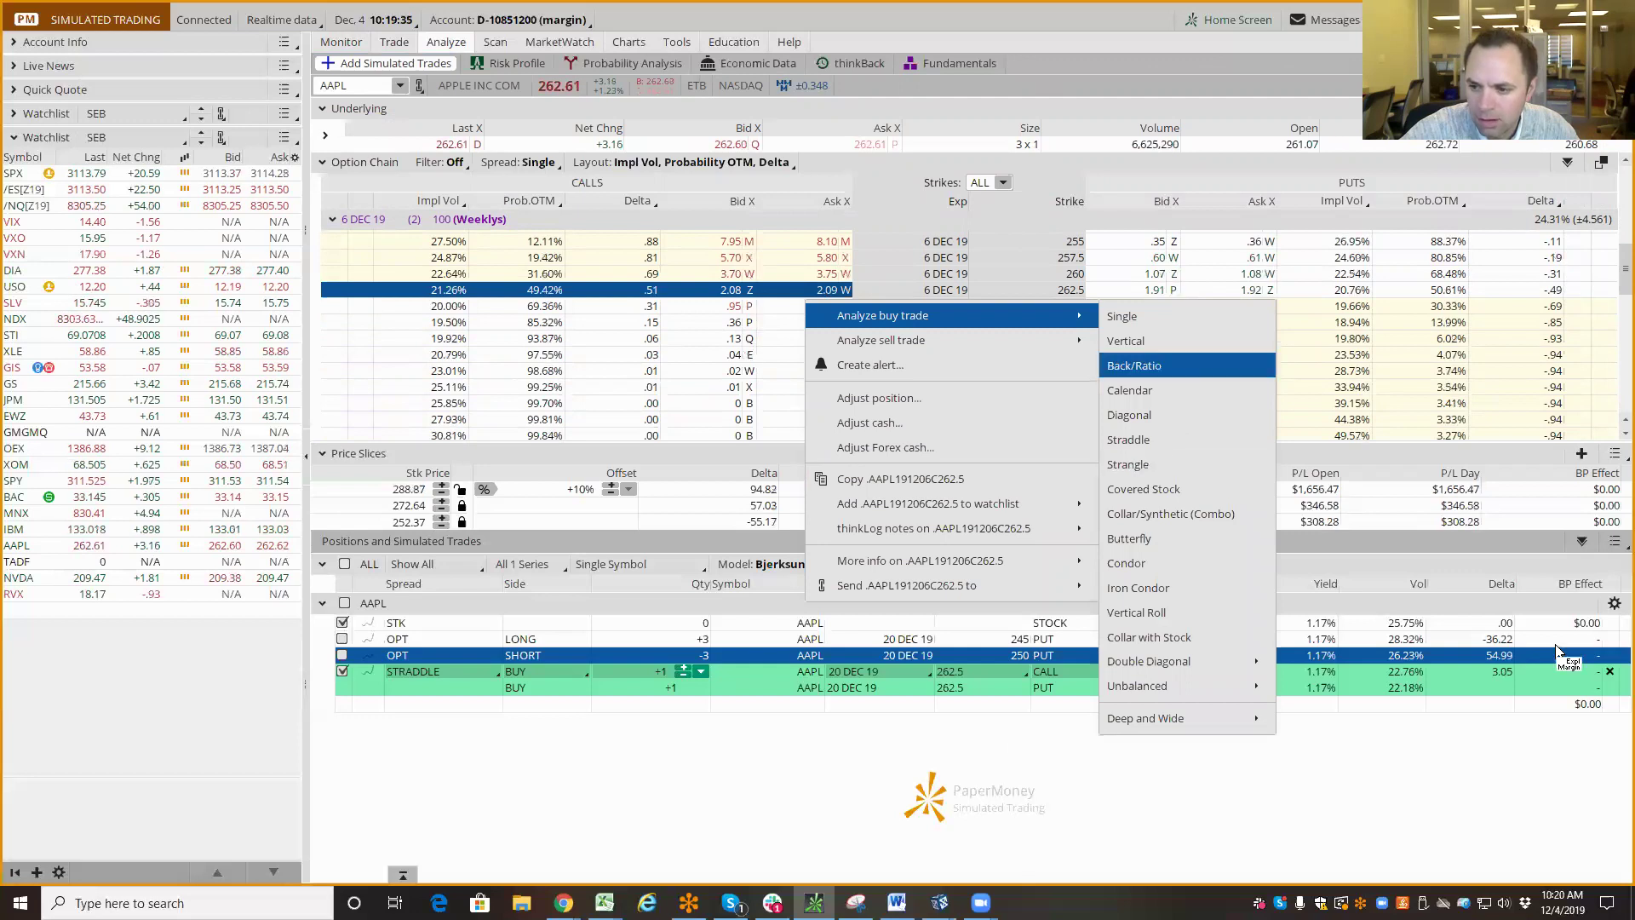
pyautogui.click(1132, 439)
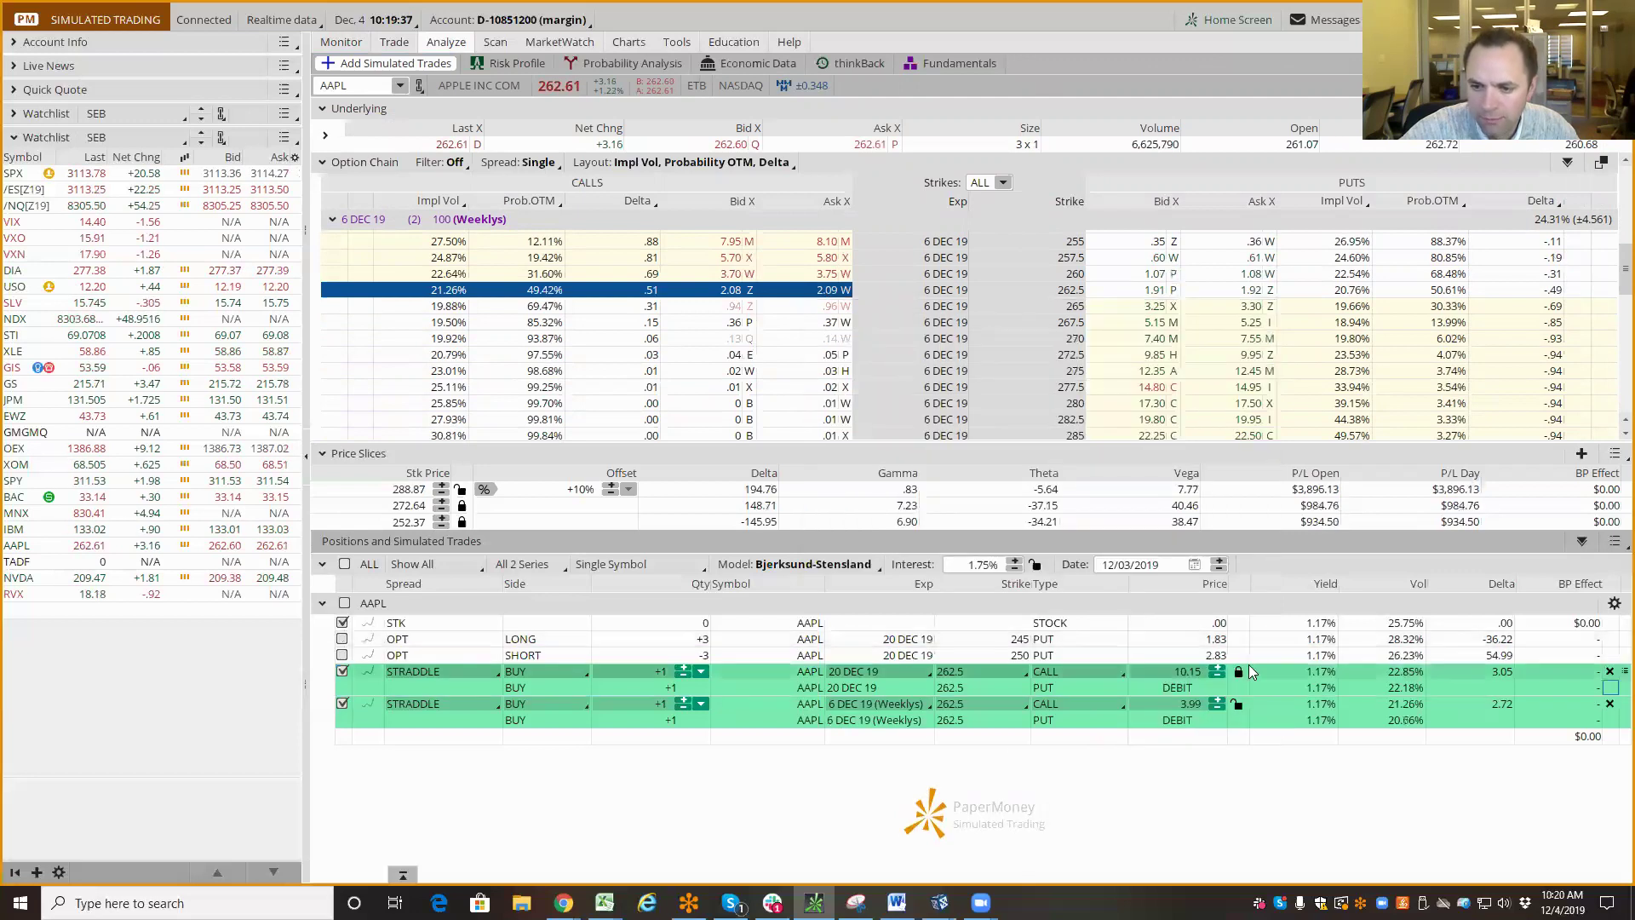
pyautogui.press('Delete')
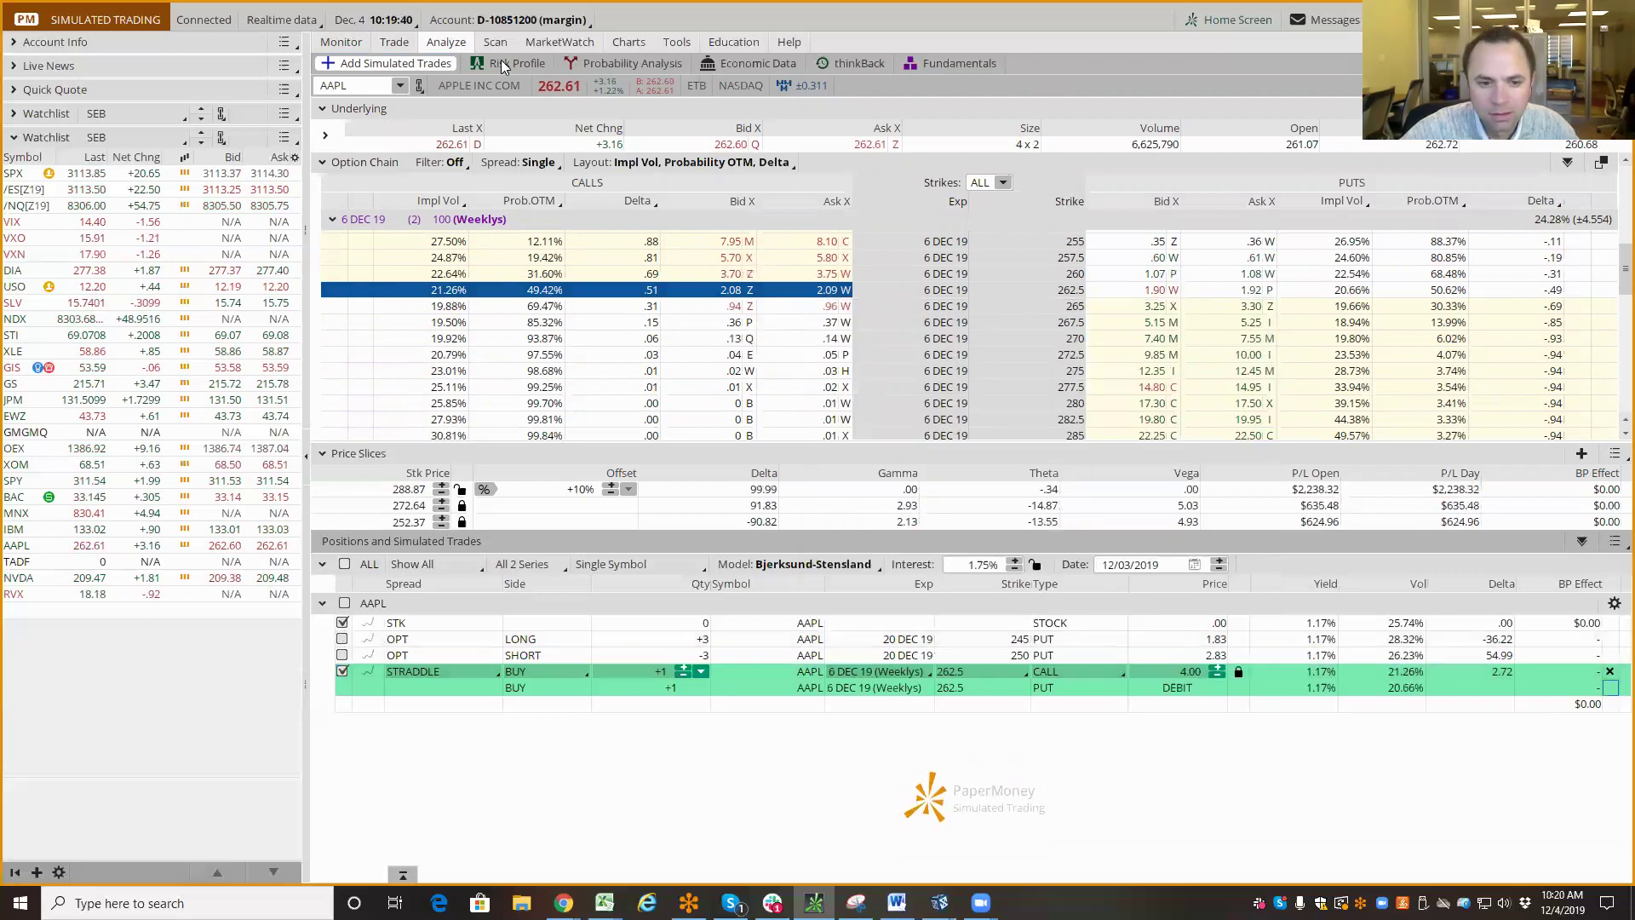
pyautogui.click(508, 64)
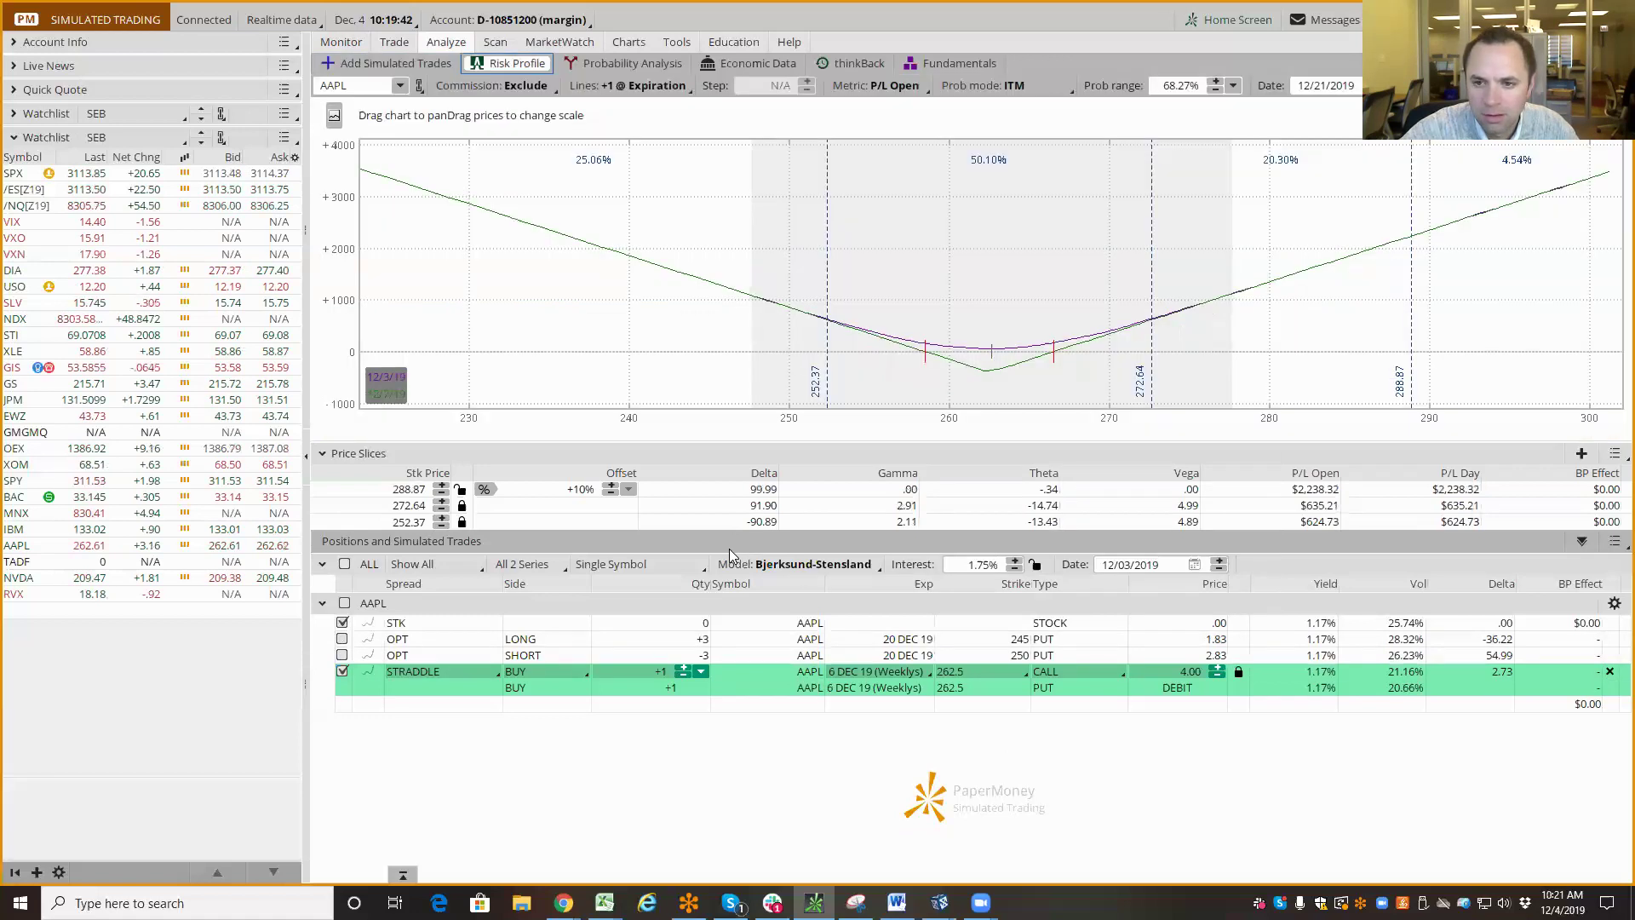
# Return to Add Simulated Trades showing the 6 DEC 19 Weeklys chain and the 4.00 straddle.
pyautogui.click(388, 67)
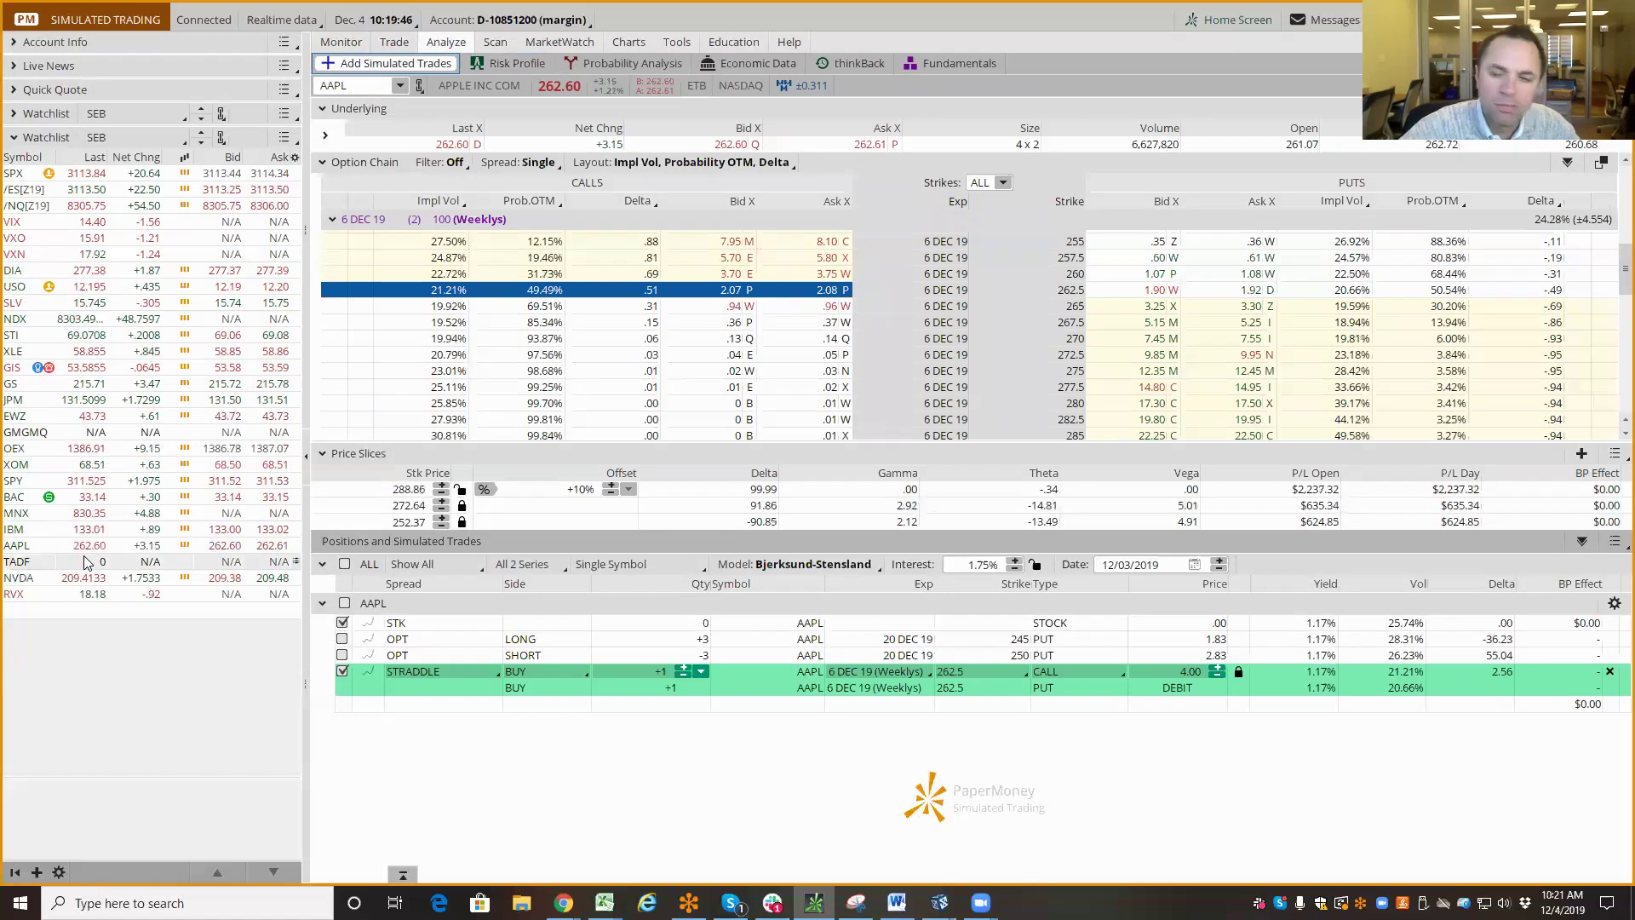
pyautogui.click(100, 531)
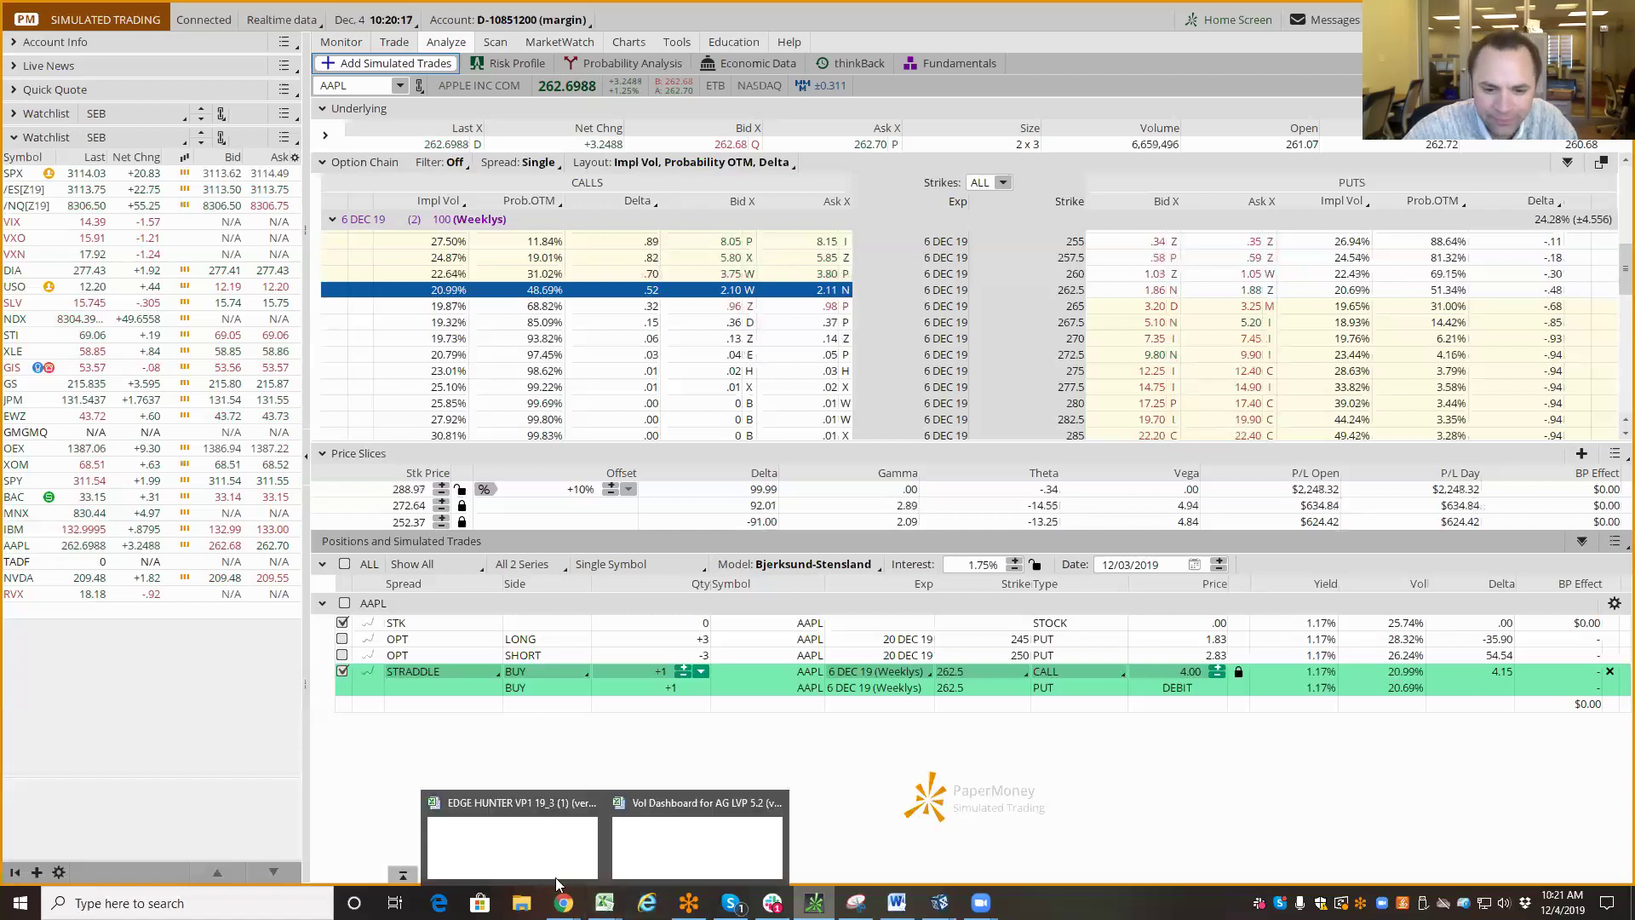
# Review the December chain in LiveVol Pro, then switch to the Option Pit home page.
pyautogui.moveTo(560, 890)
pyautogui.click(460, 846)
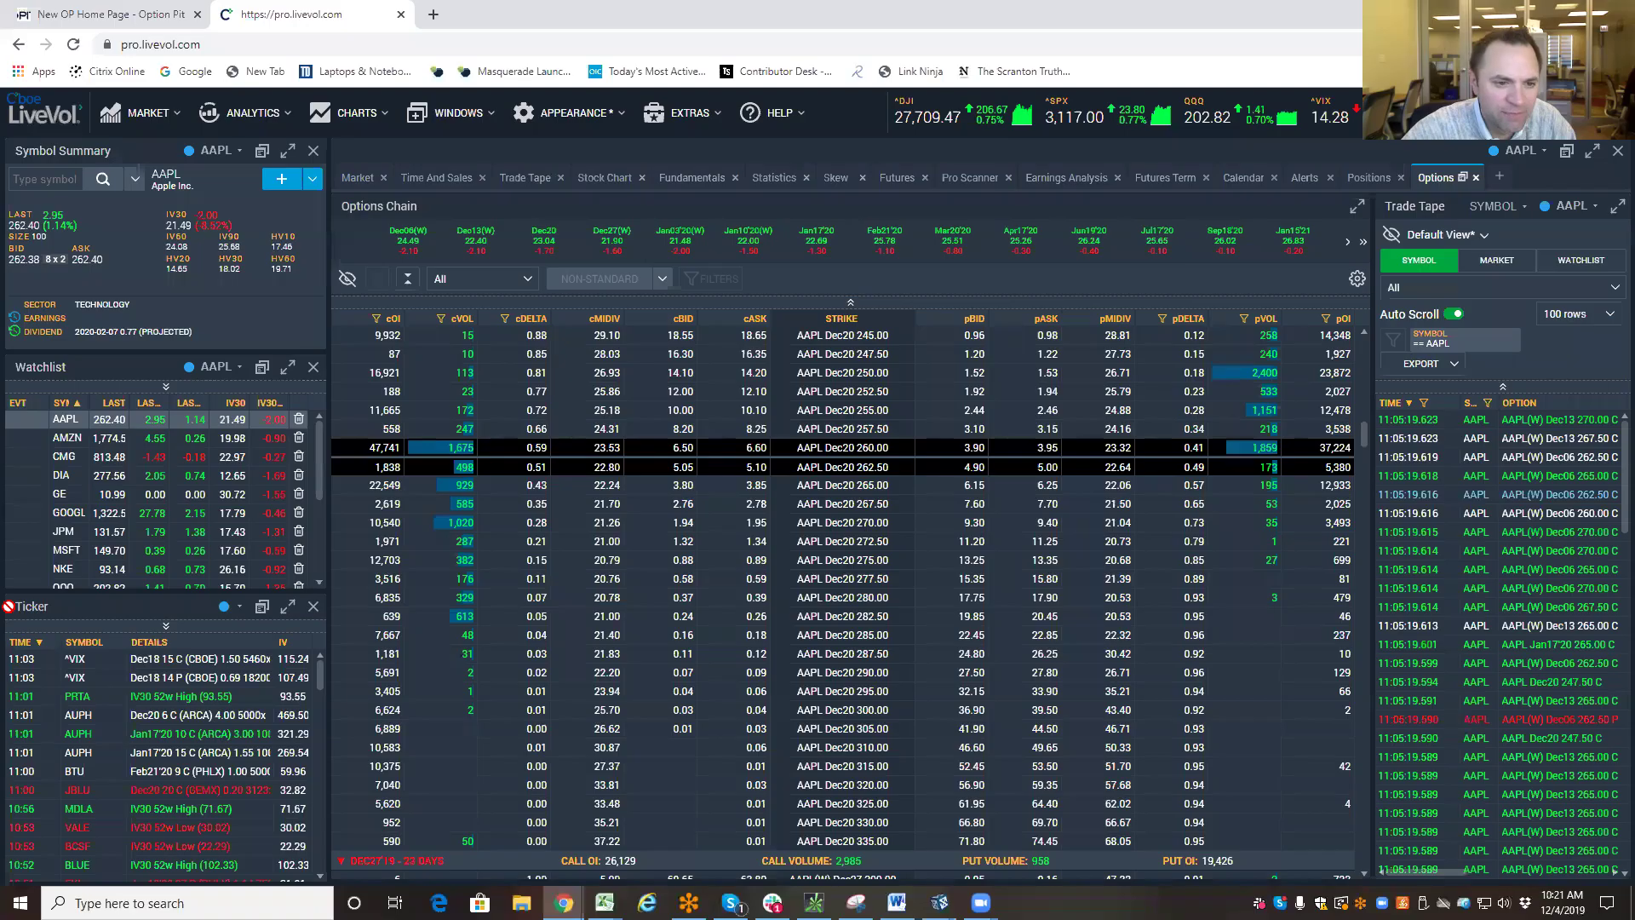
pyautogui.scroll(-5, 320, 451)
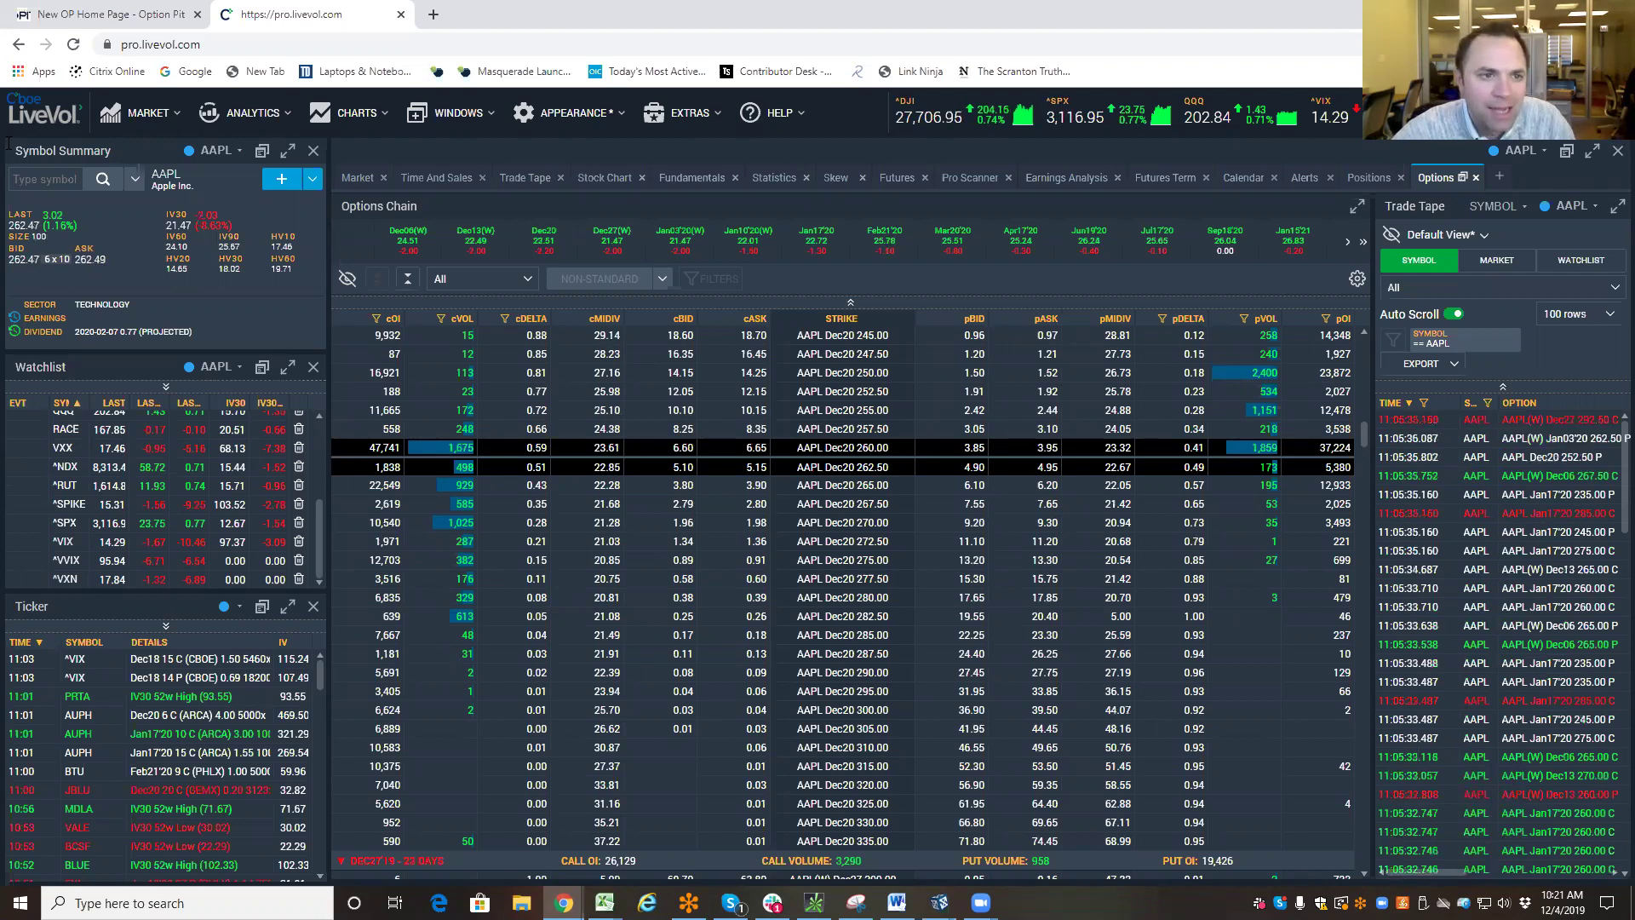
pyautogui.click(86, 6)
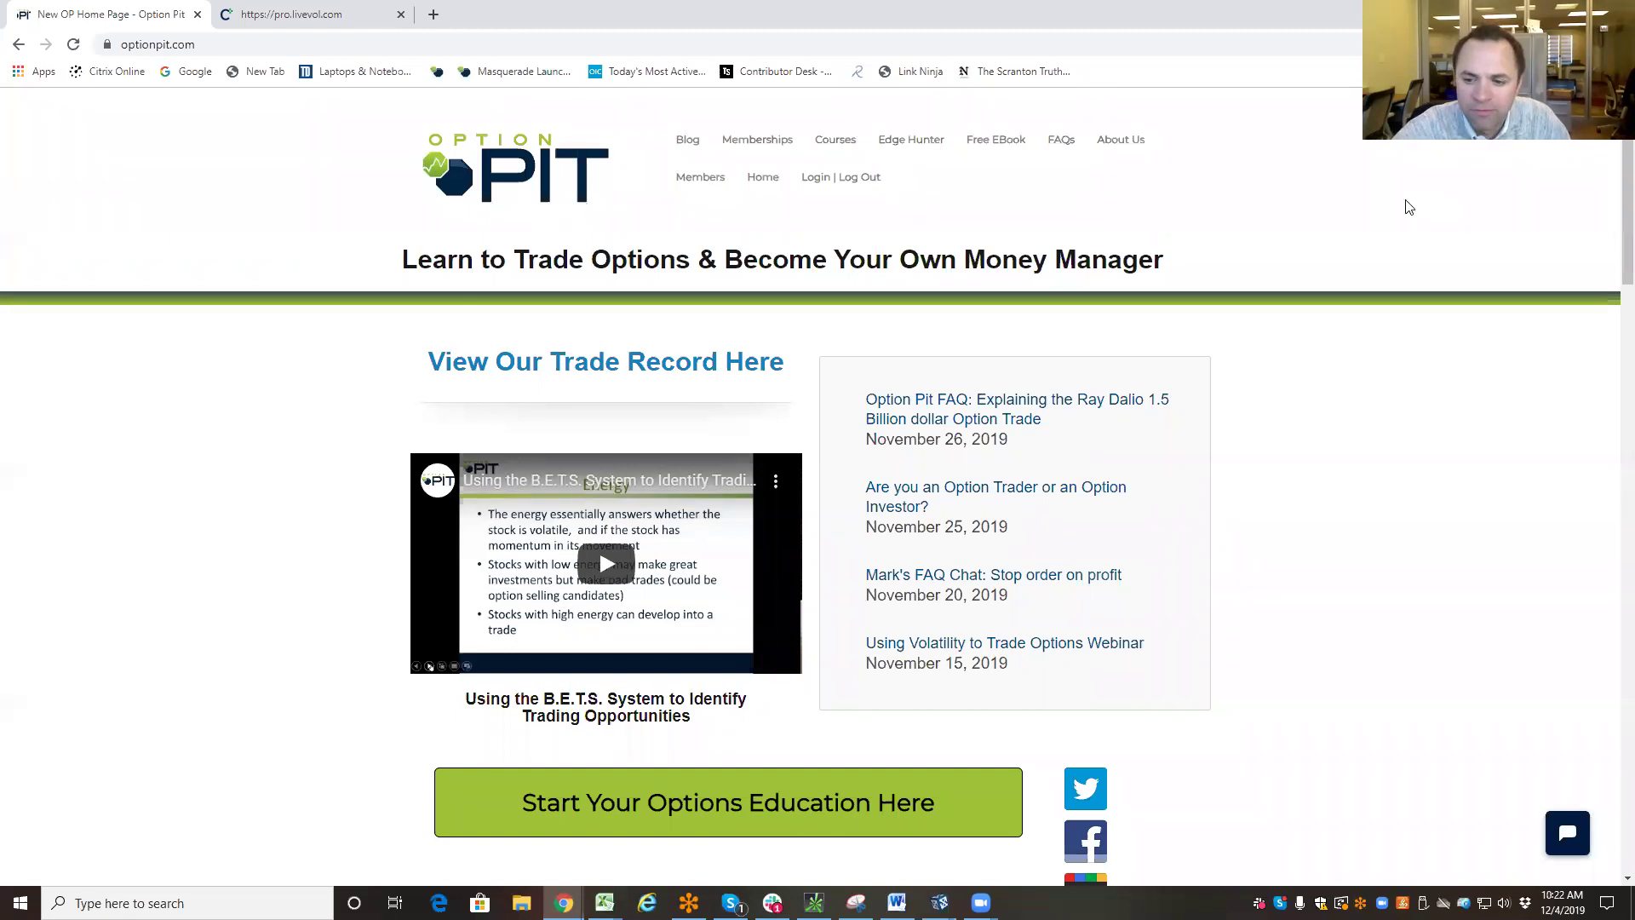
pyautogui.click(1551, 852)
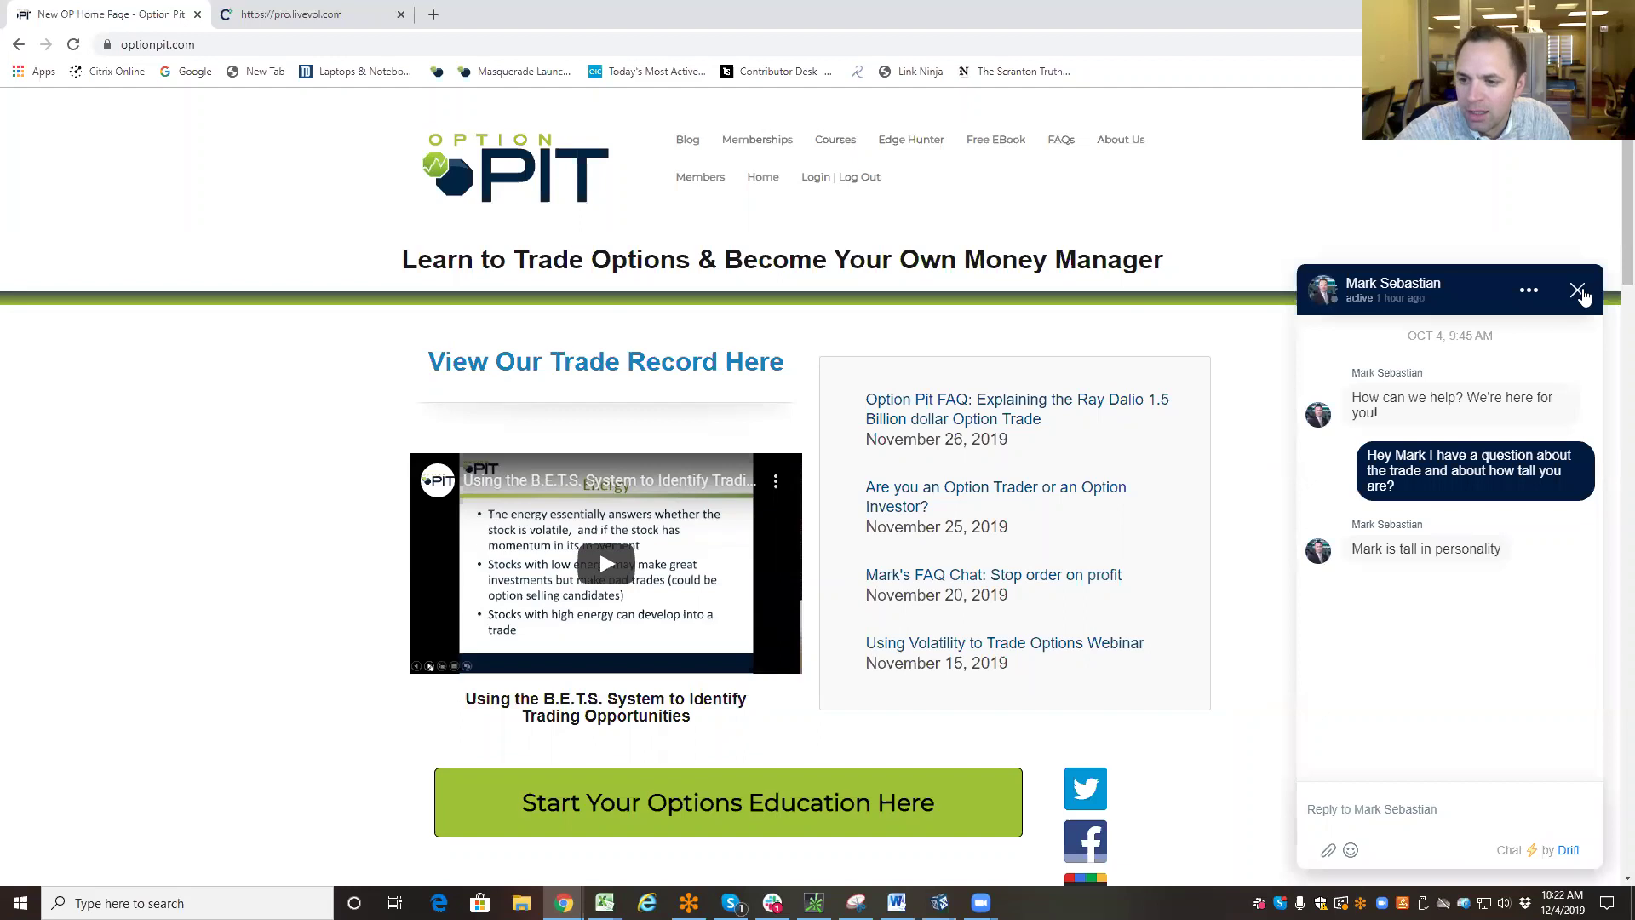
pyautogui.click(1578, 294)
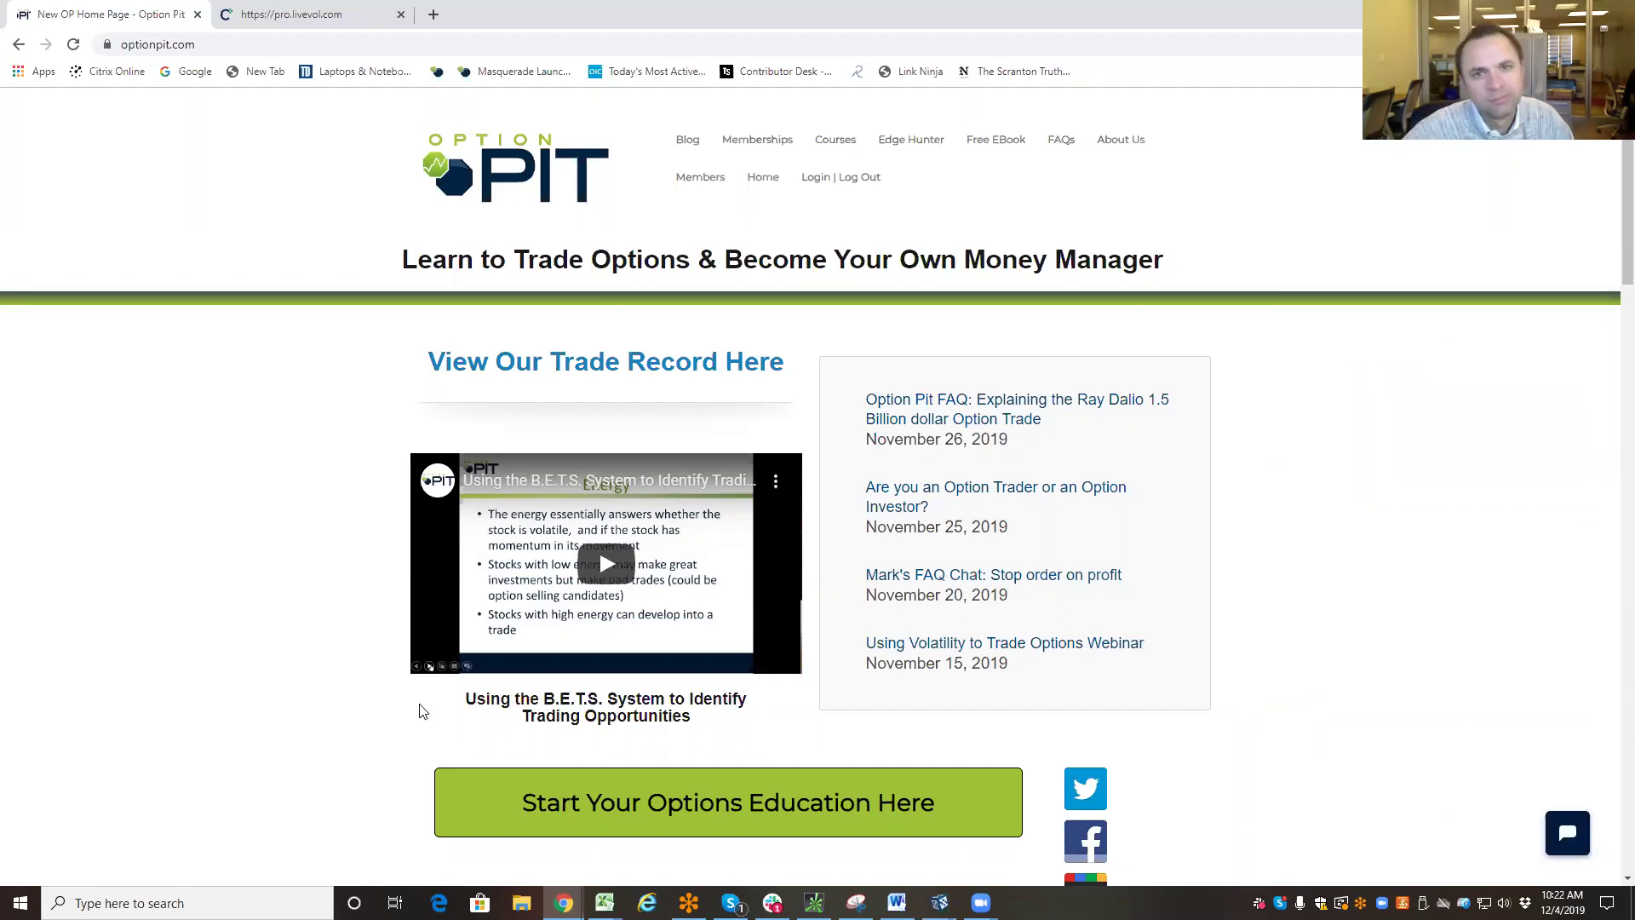